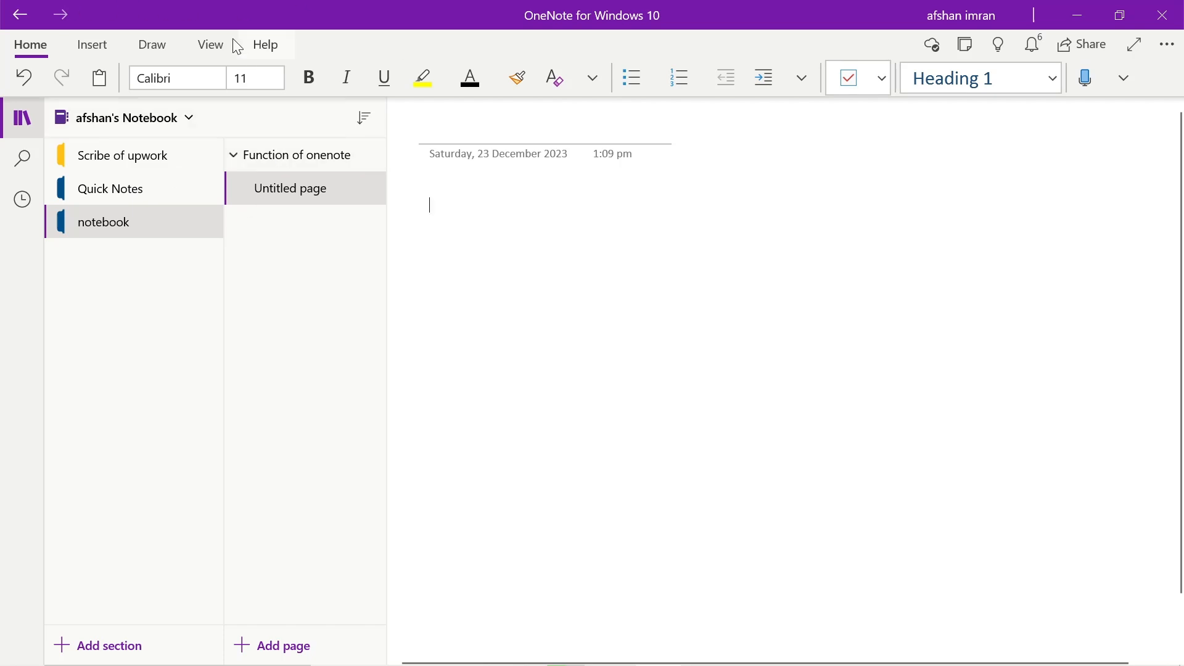
Apply the narrowest rule lines to the untitled page in the notebook section.
left_click(210, 46)
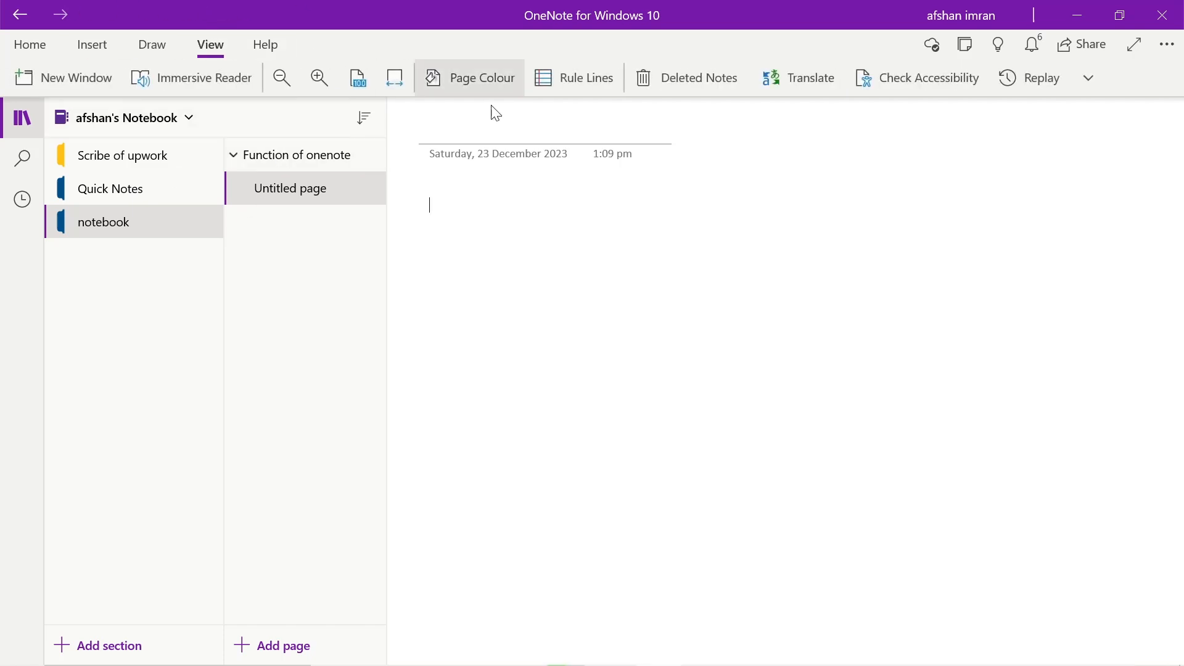
left_click(568, 87)
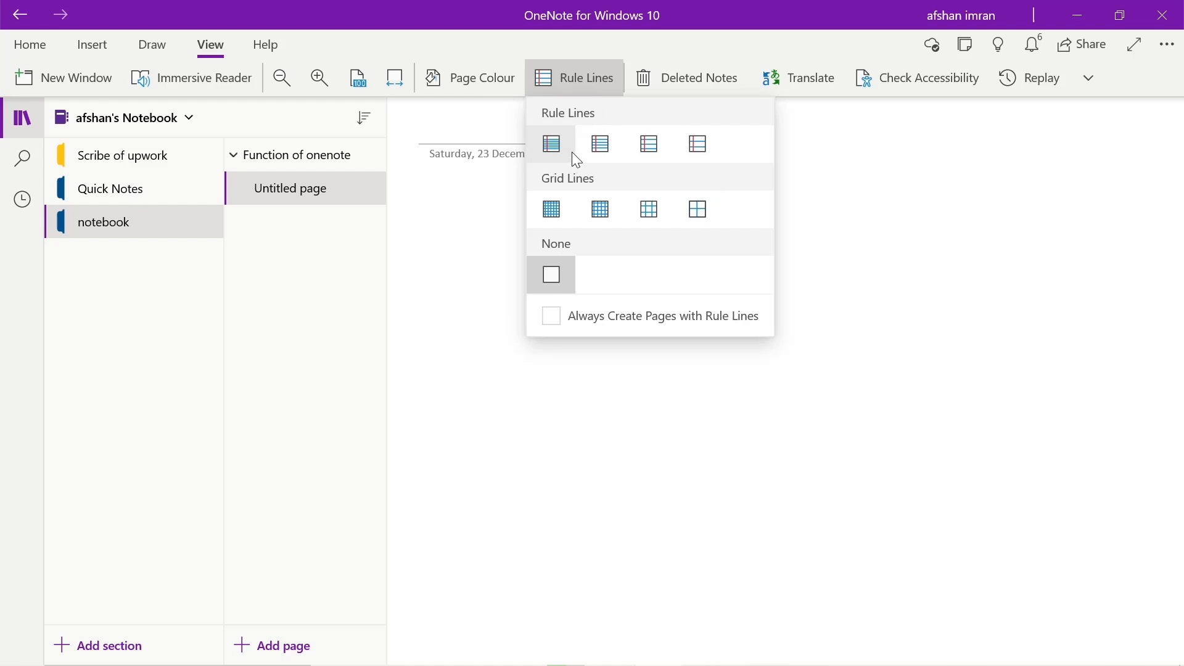
left_click(552, 146)
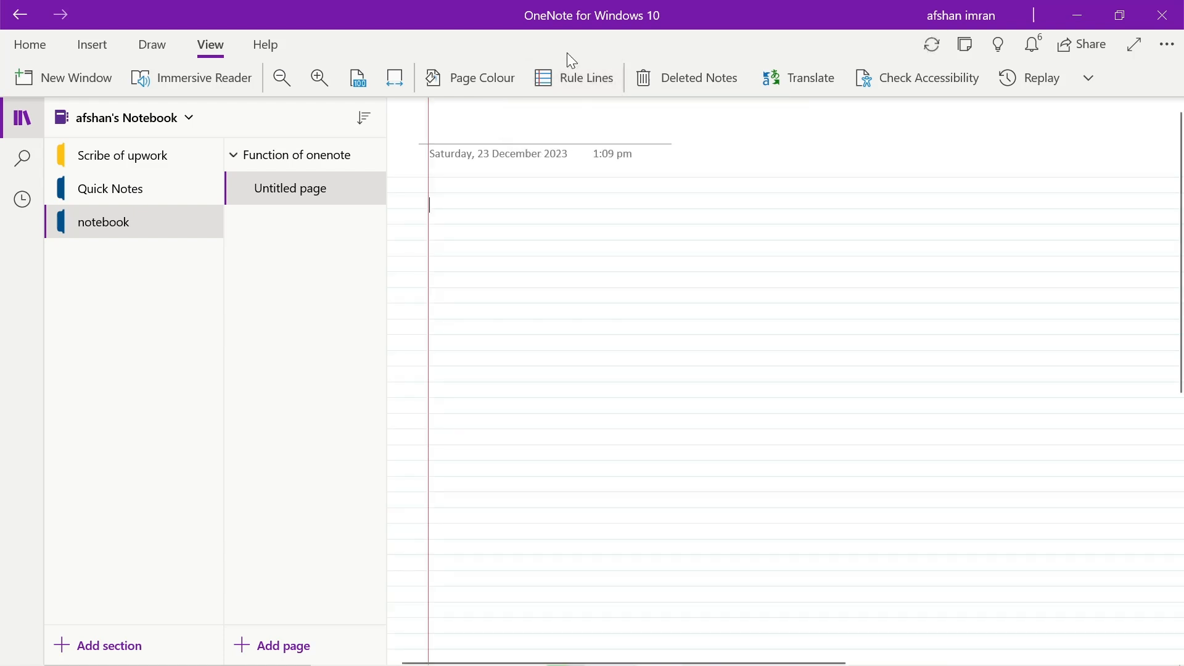
Replace the page's rule lines with the finest grid lines, and change them to the third grid size.
left_click(575, 76)
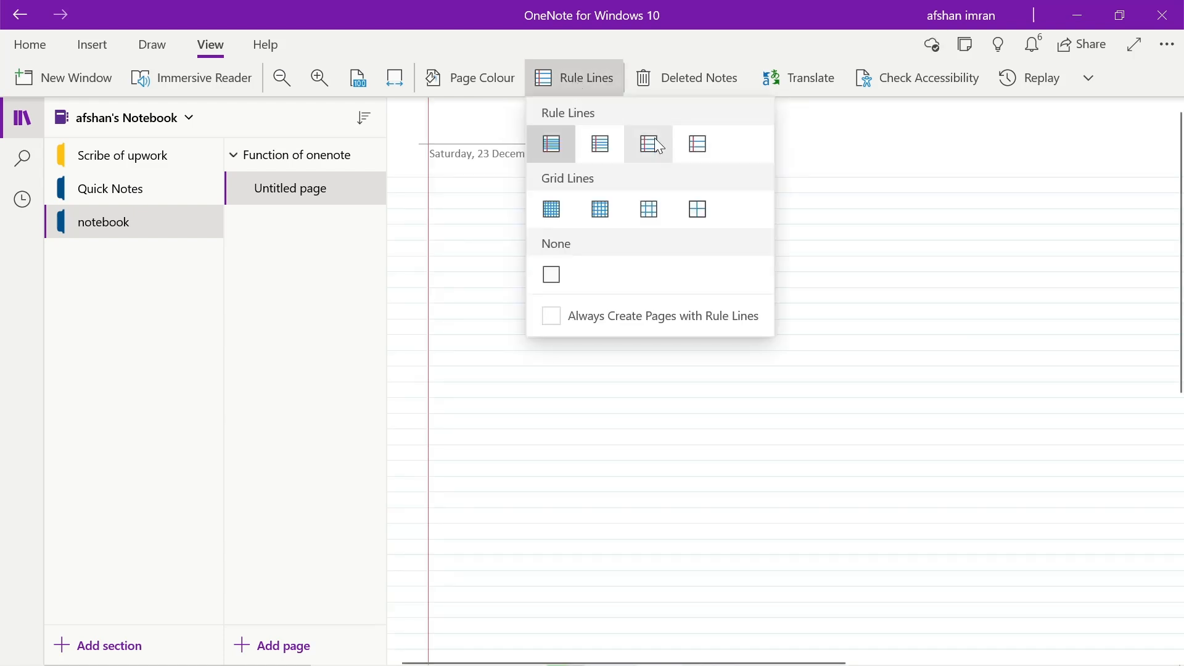
left_click(572, 210)
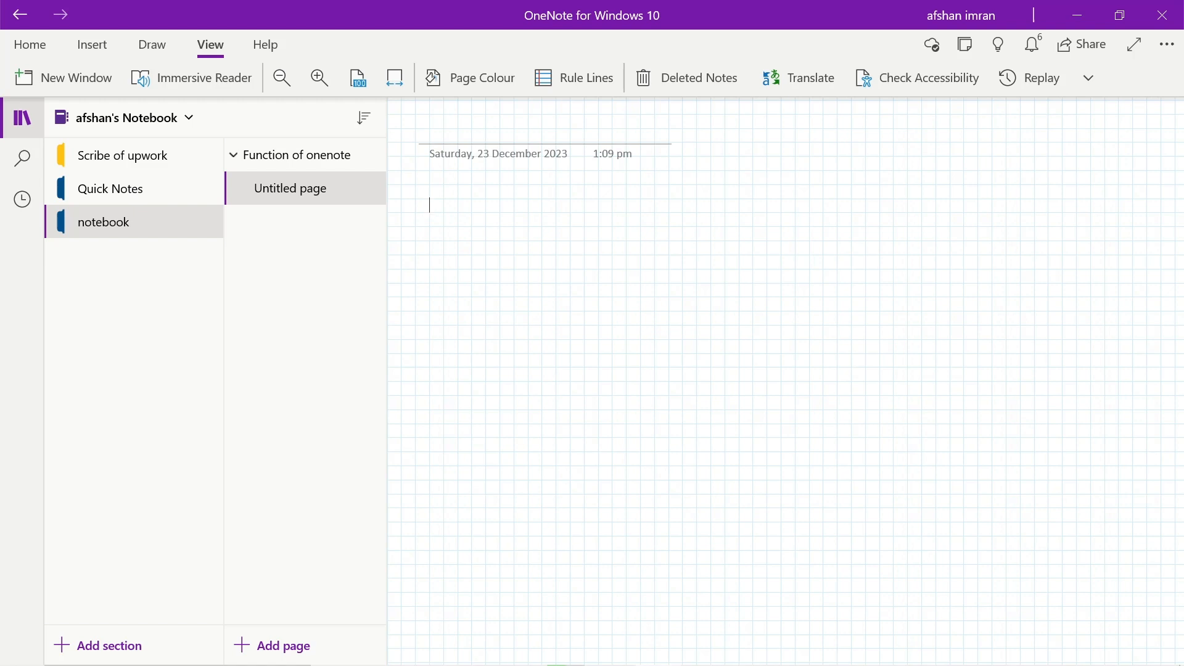
left_click(575, 75)
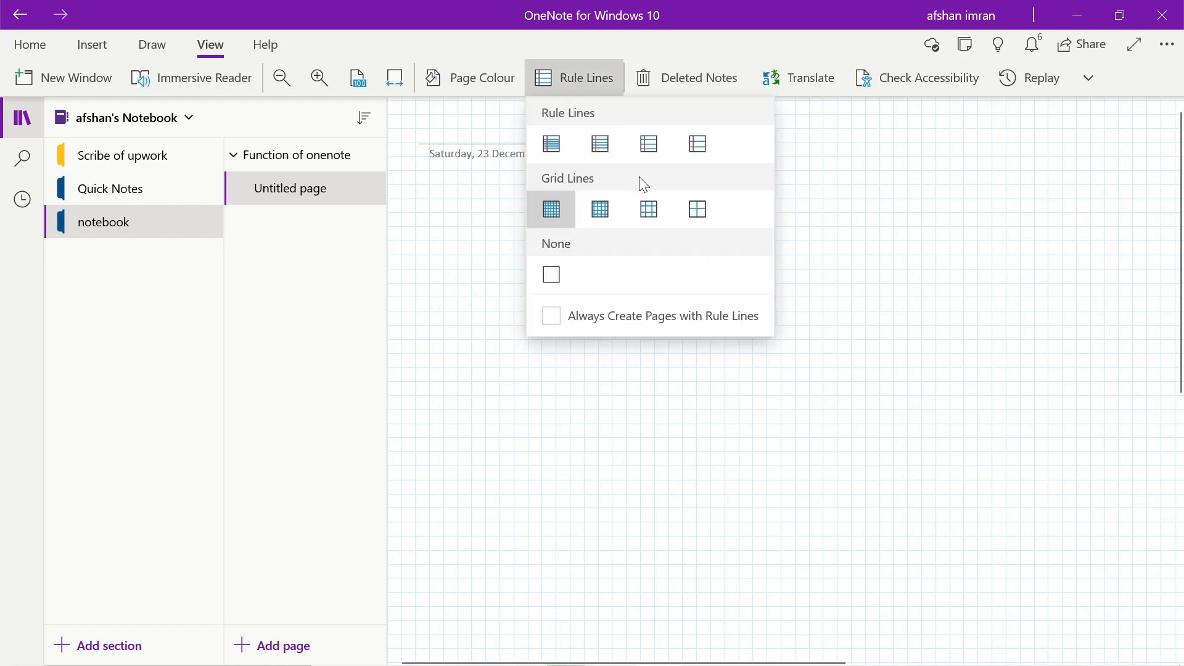
left_click(650, 212)
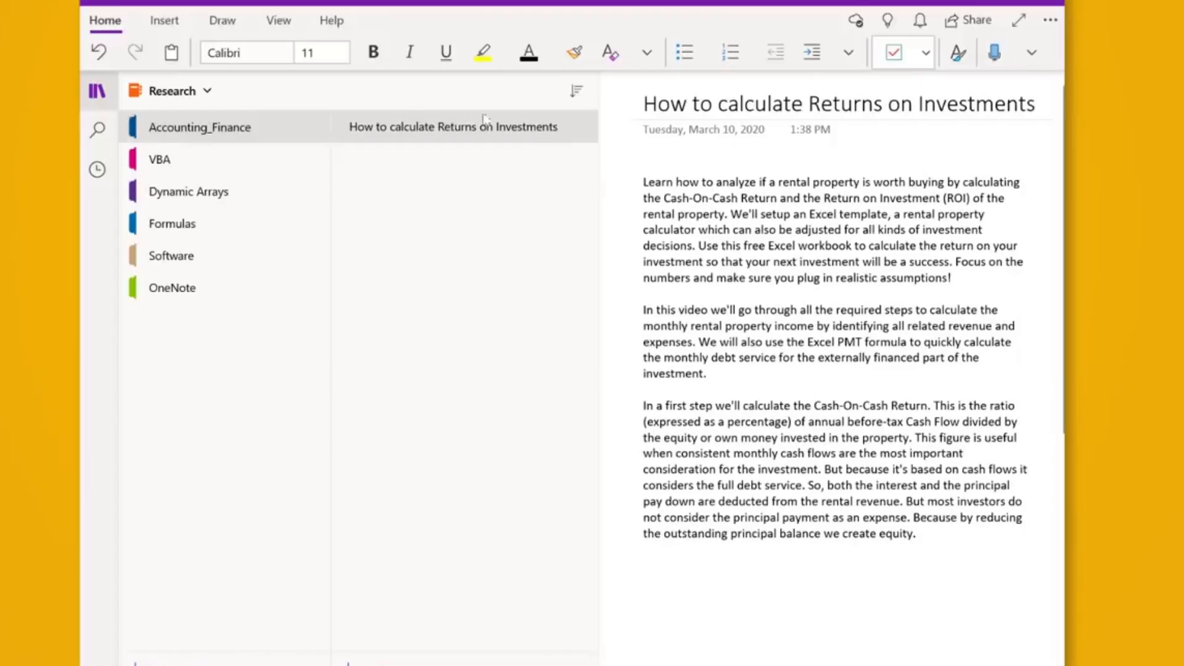
Open the page about calculating returns on investments in Immersive Reader and look through its text.
left_click(279, 24)
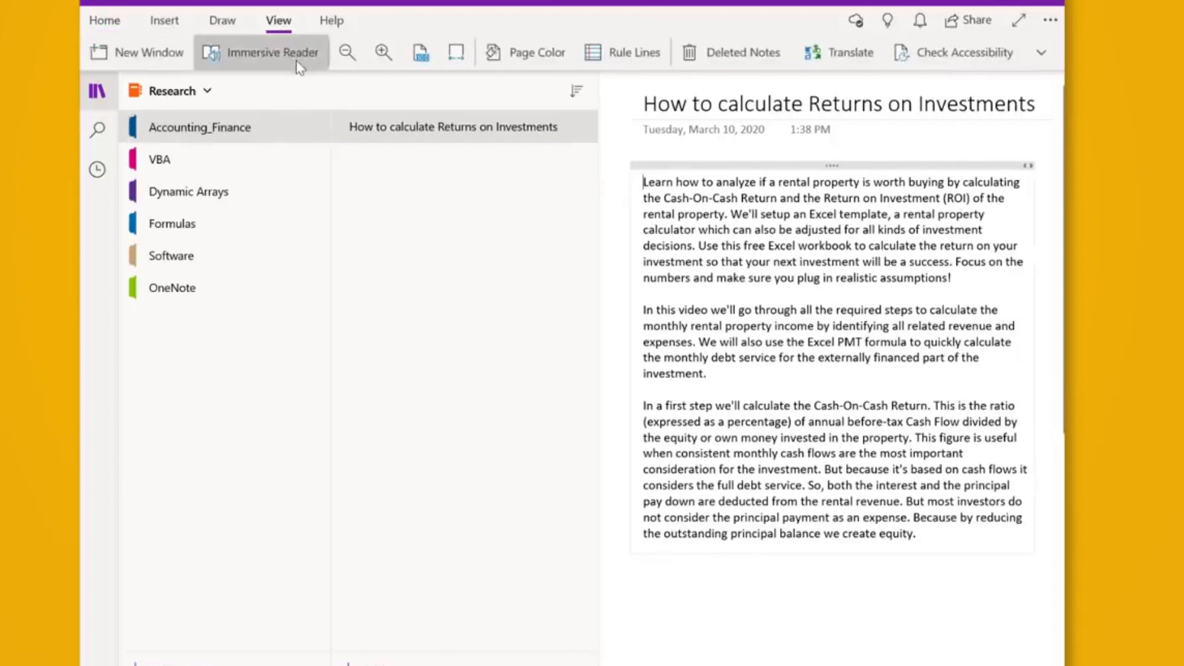
left_click(297, 59)
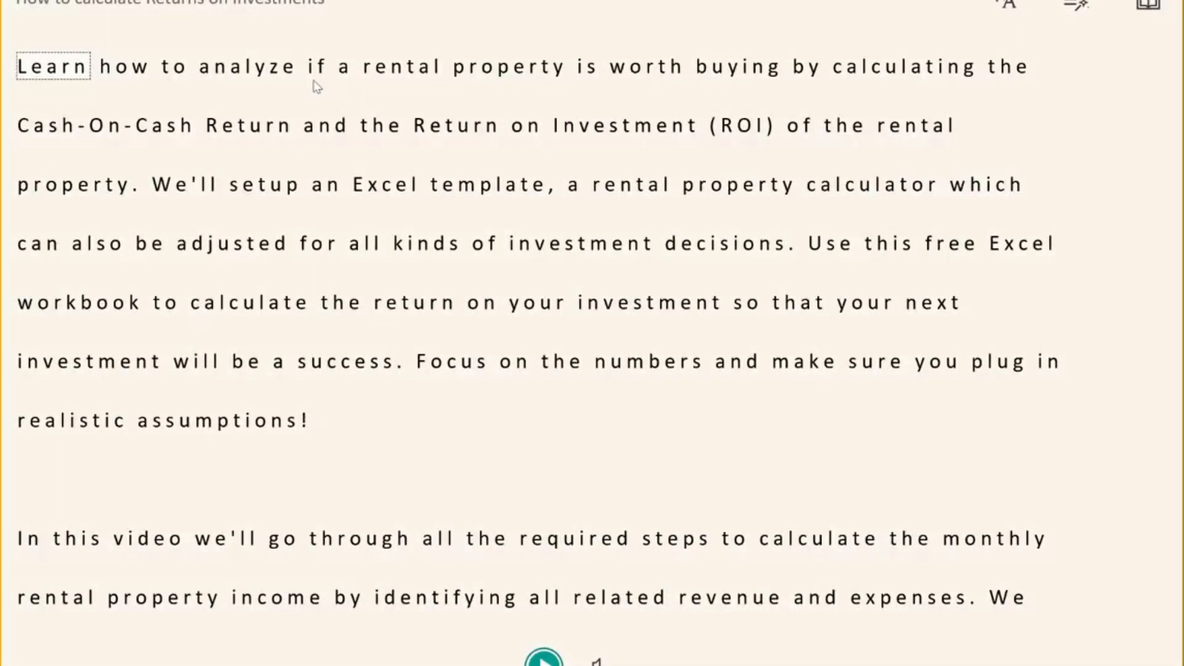
scroll(315, 83, "down", 3)
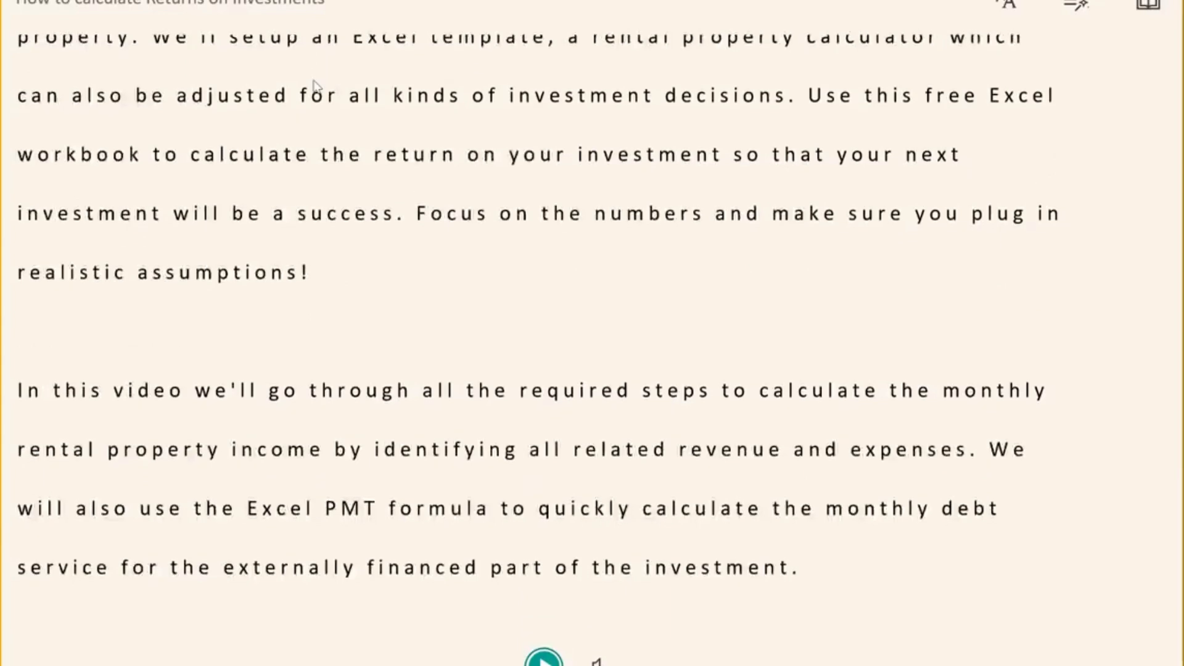
scroll(315, 85, "down", 3)
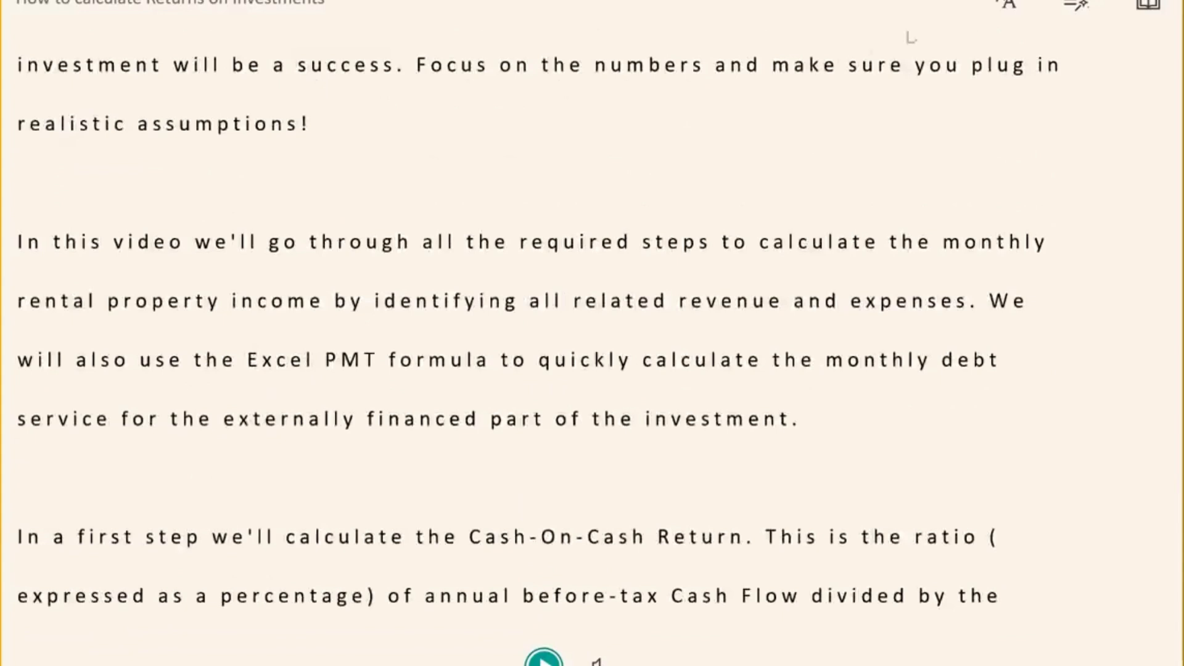
Set the reader's text size to 42 and try the yellow and black themes before returning to the beige theme.
left_click(1003, 10)
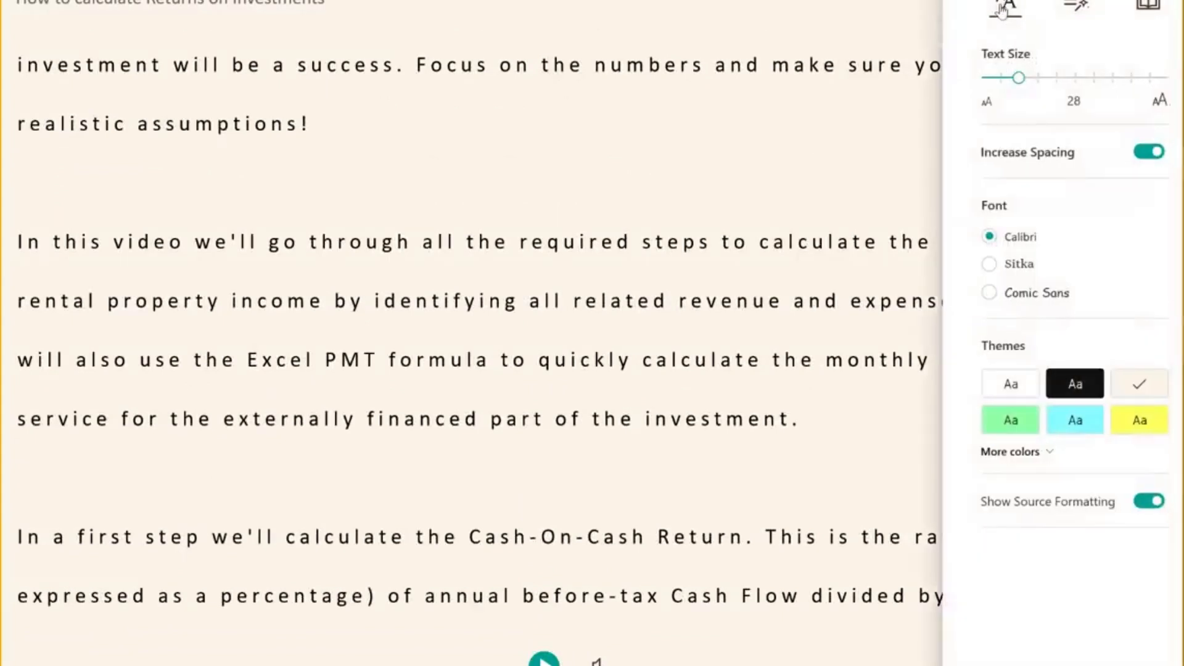
left_click(1056, 79)
left_click(1135, 422)
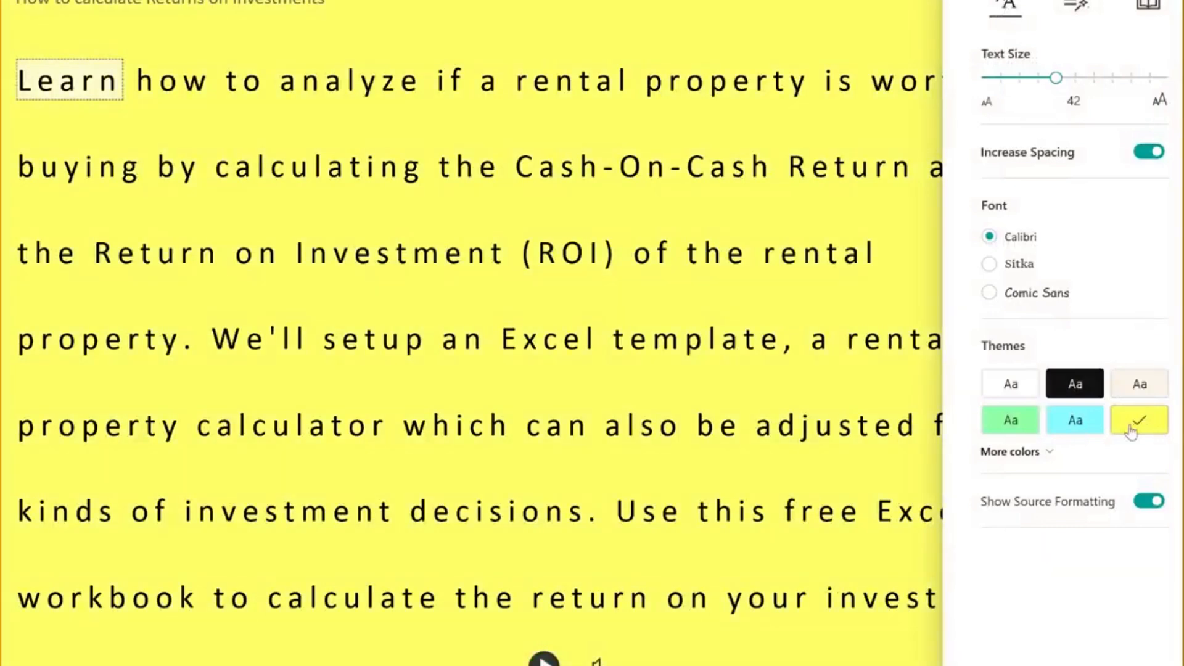
left_click(1090, 397)
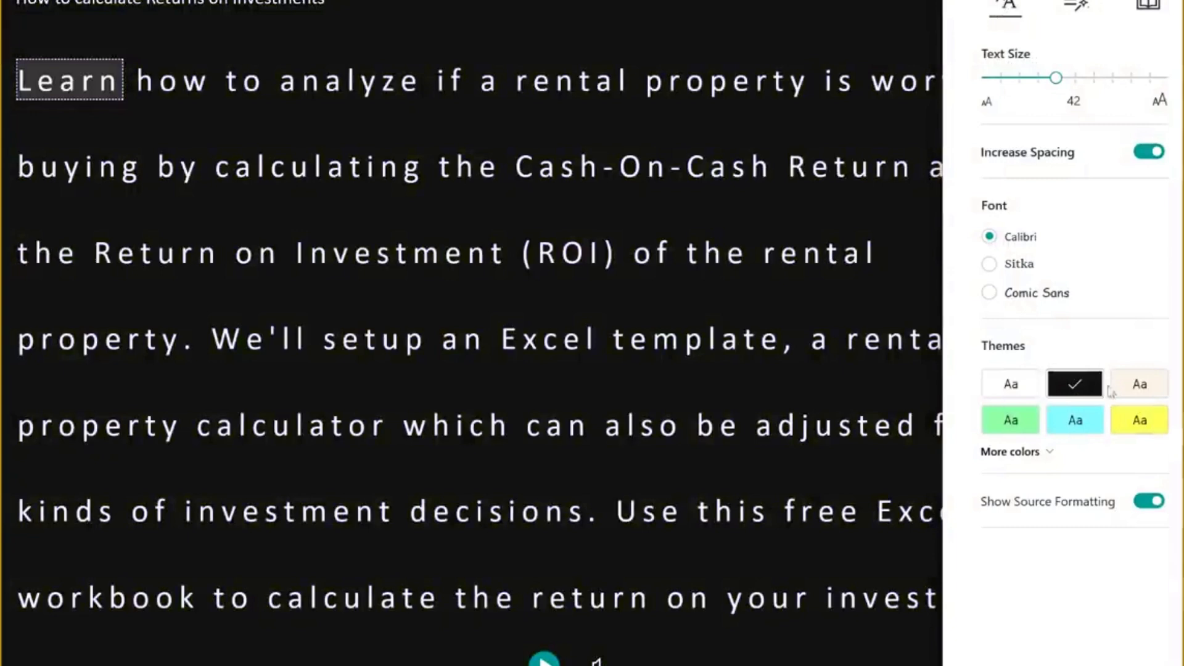
left_click(1114, 389)
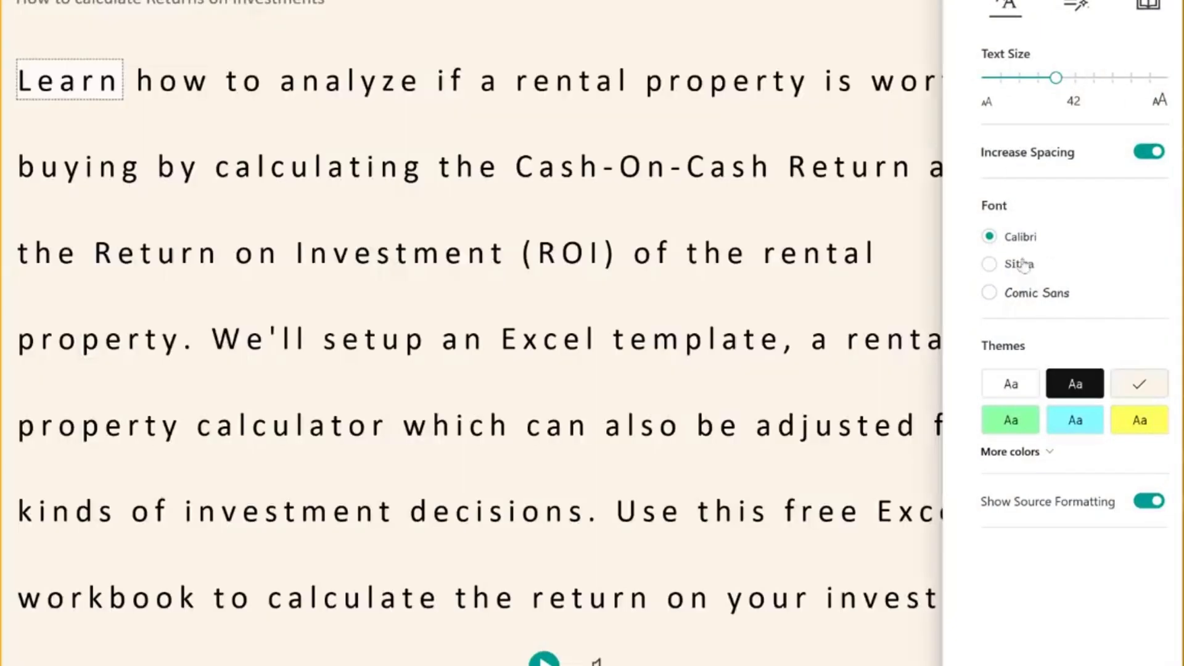
Try the Comic Sans font on the reader text, return to Calibri and leave the text preferences.
left_click(1014, 301)
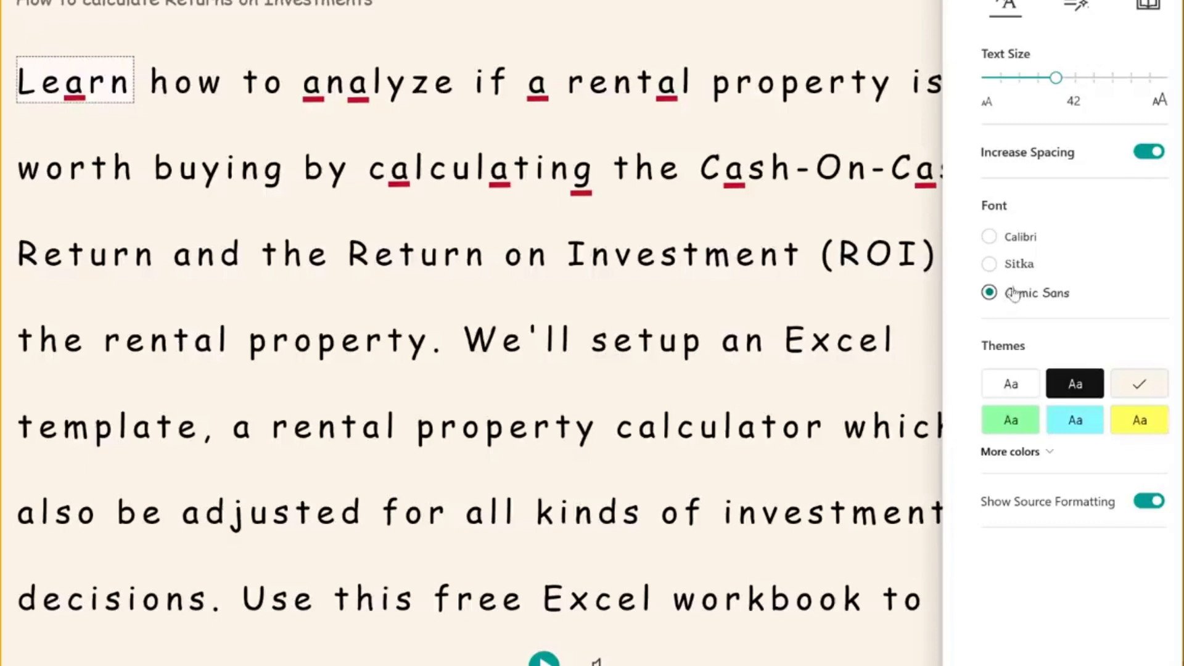
left_click(1010, 246)
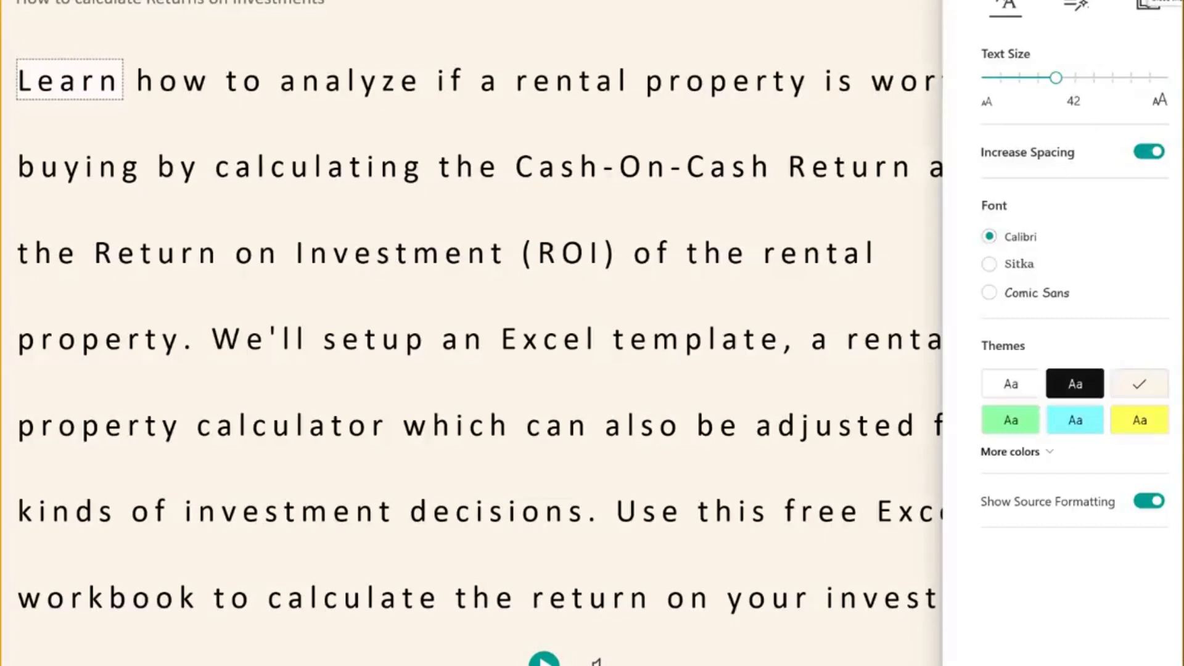
left_click(1151, 4)
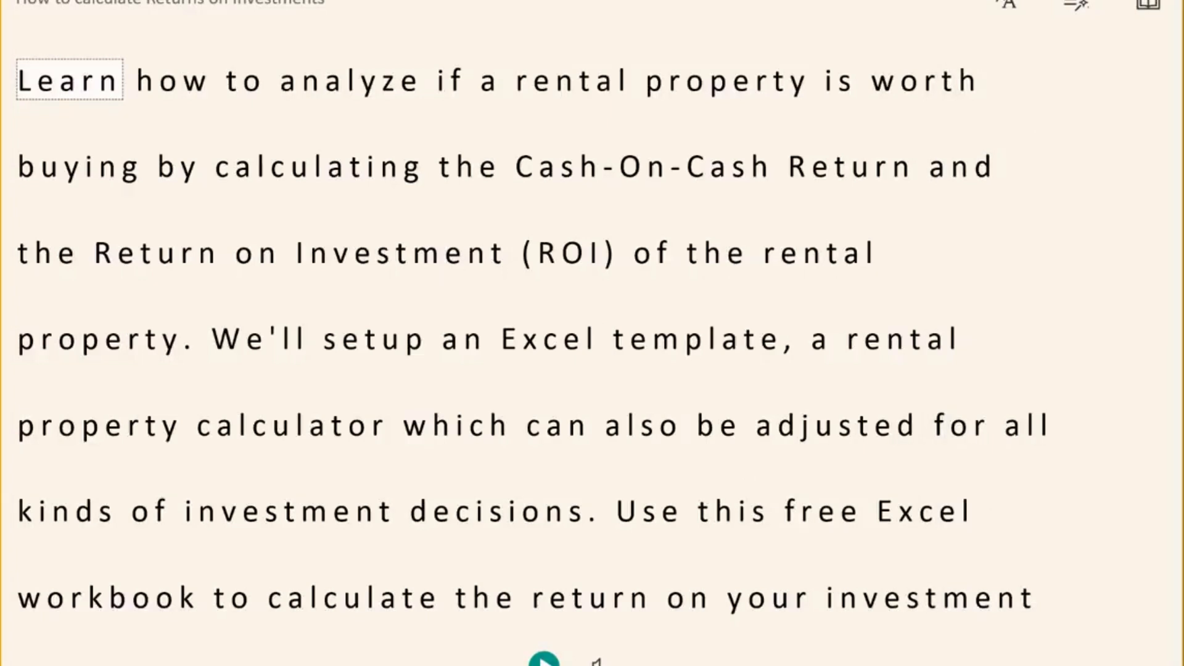
Have the text read aloud, set the voice speed to 0.75 with the Male voice, and resume the reading.
left_click(544, 661)
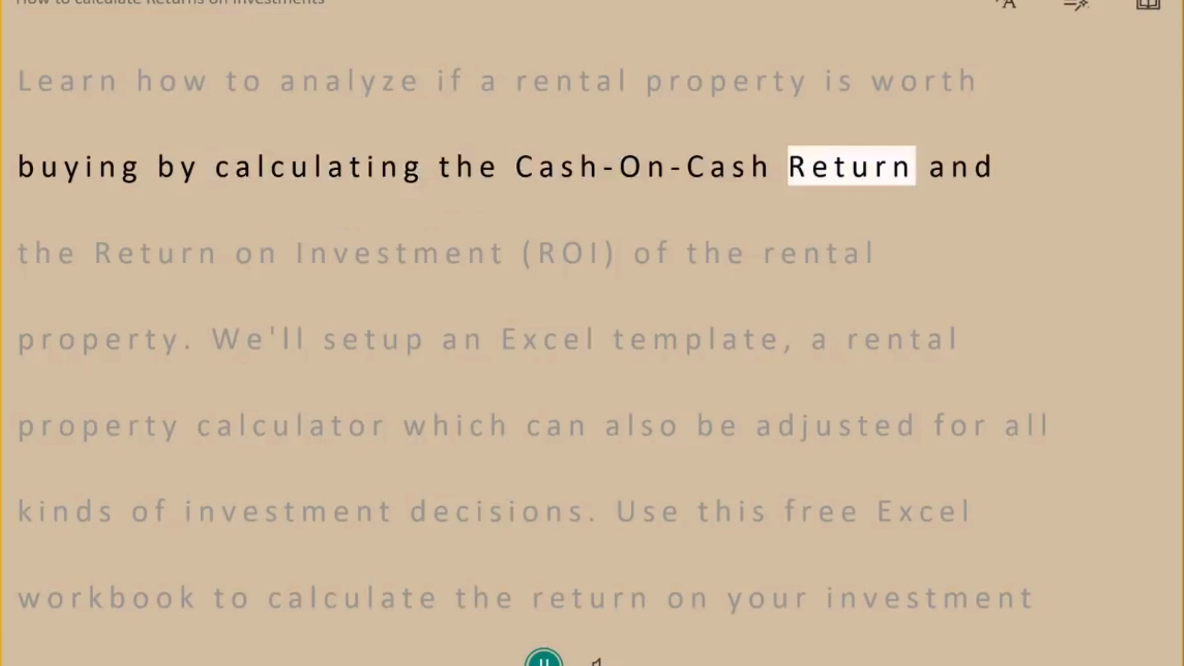
left_click(595, 661)
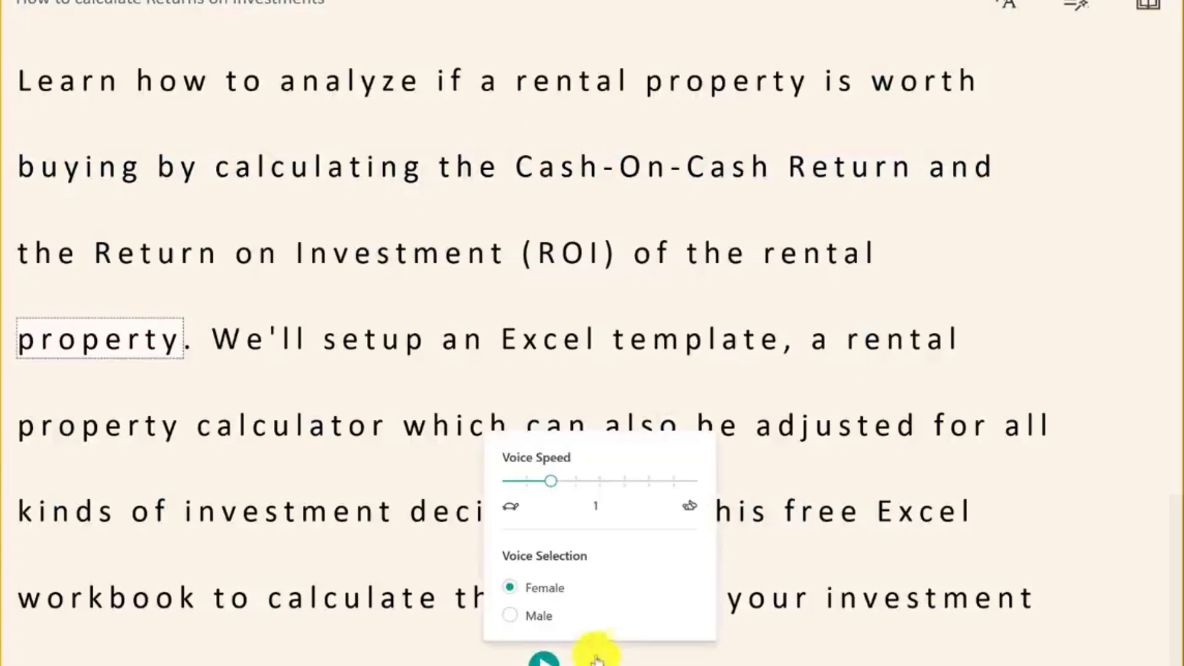
left_click(527, 482)
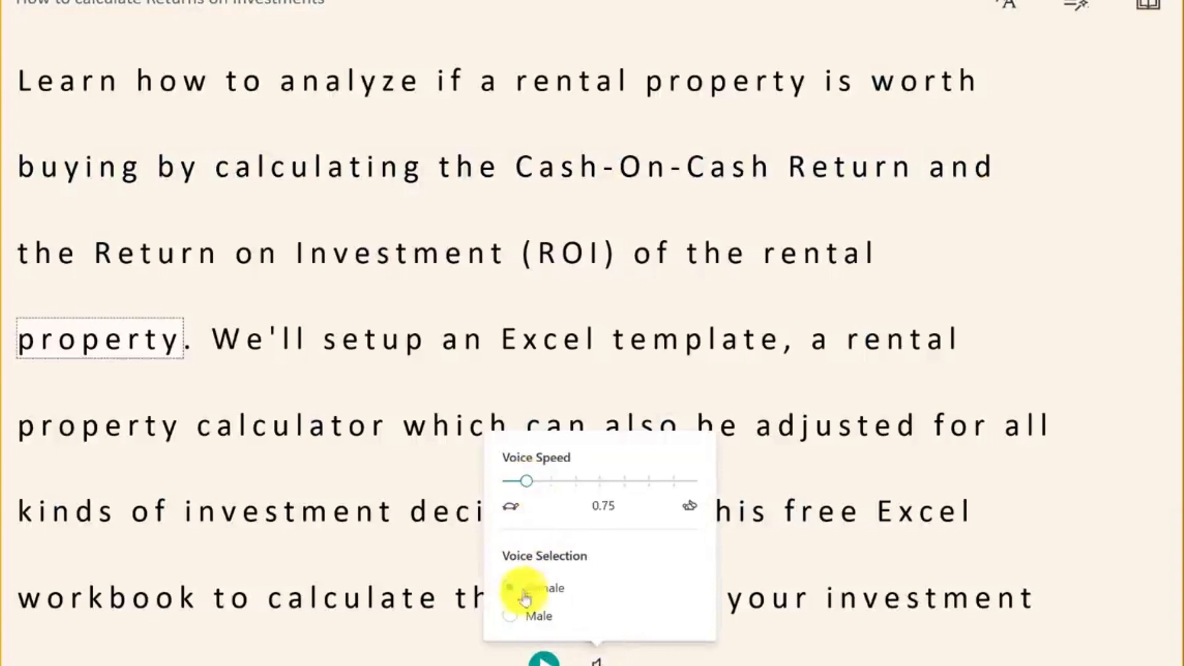
left_click(527, 615)
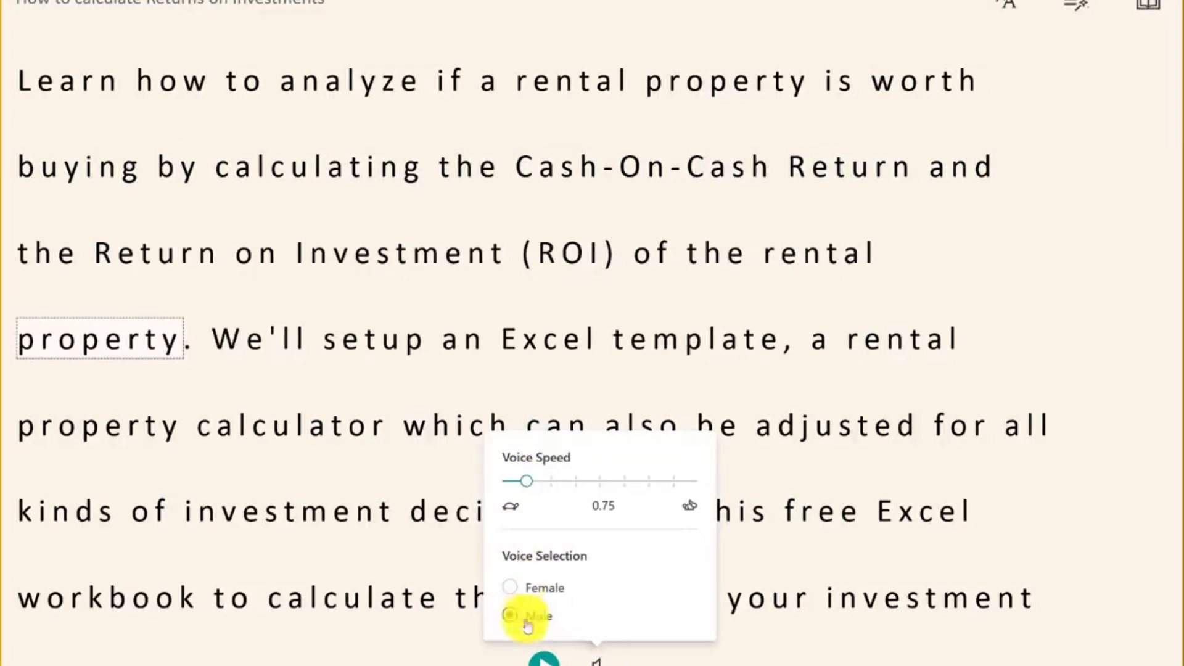
left_click(537, 658)
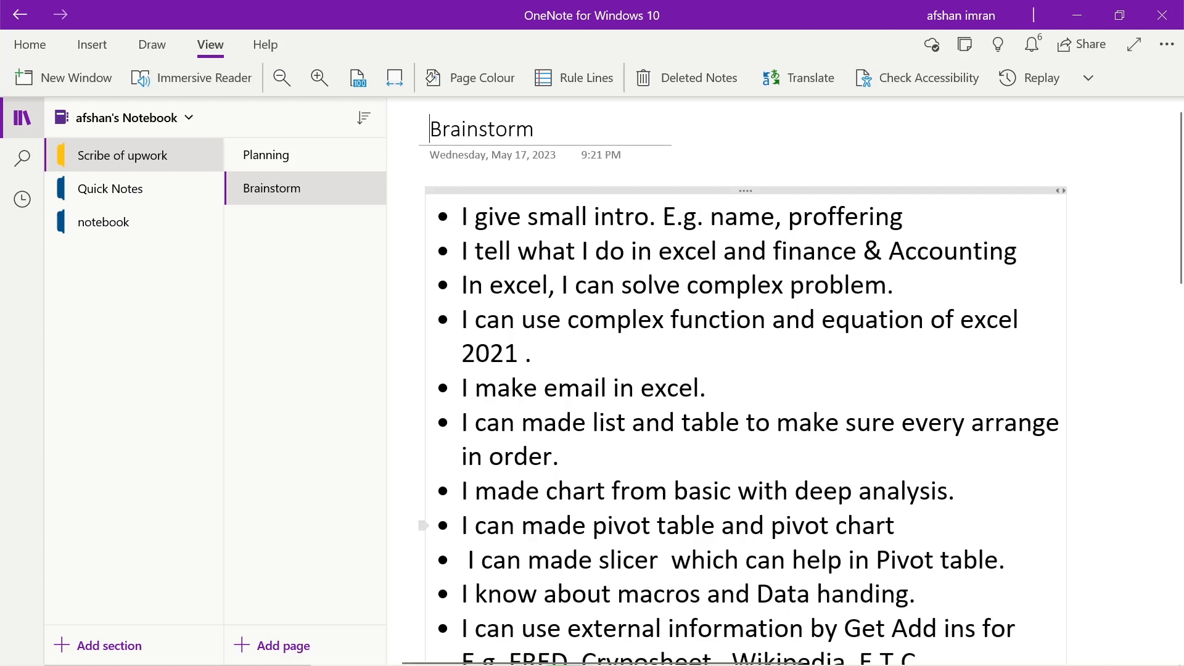
Create a translated copy of the whole Brainstorm page in Urdu with auto-detected source language, and close the Translator.
right_click(343, 187)
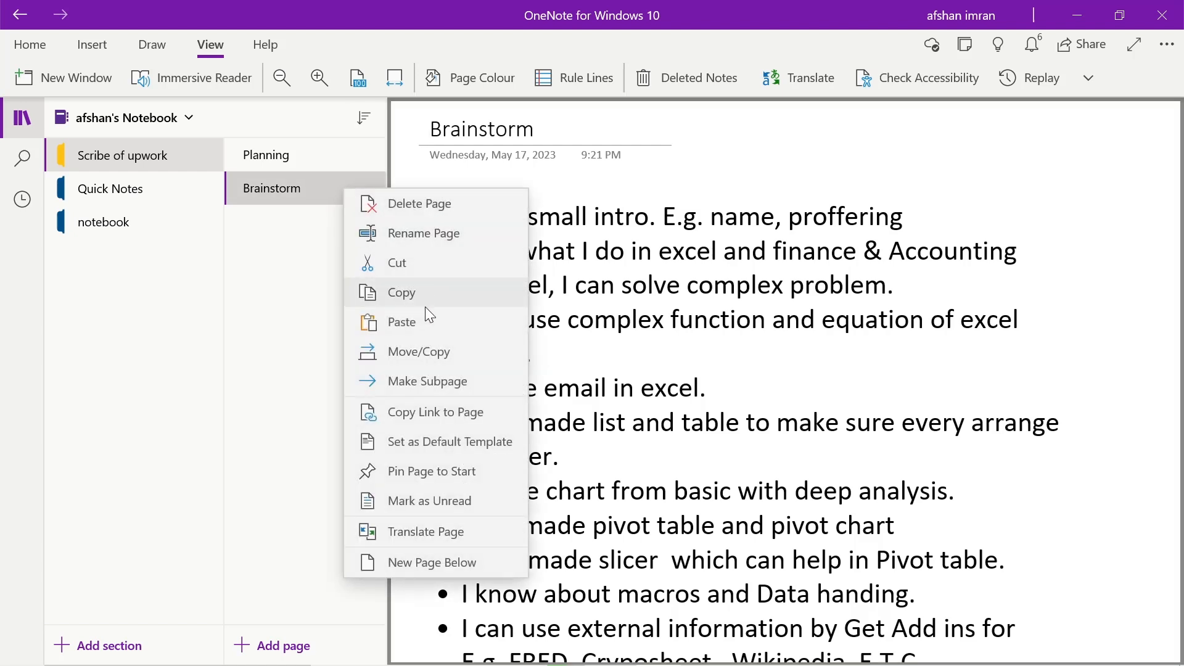
left_click(469, 531)
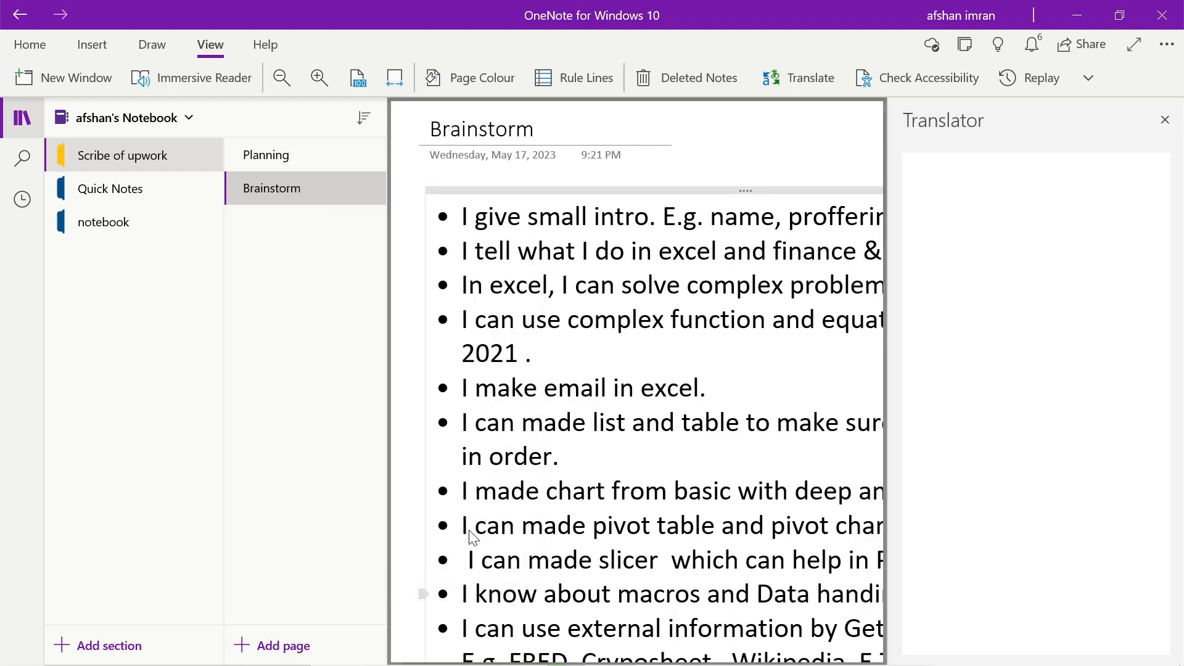
left_click(1105, 316)
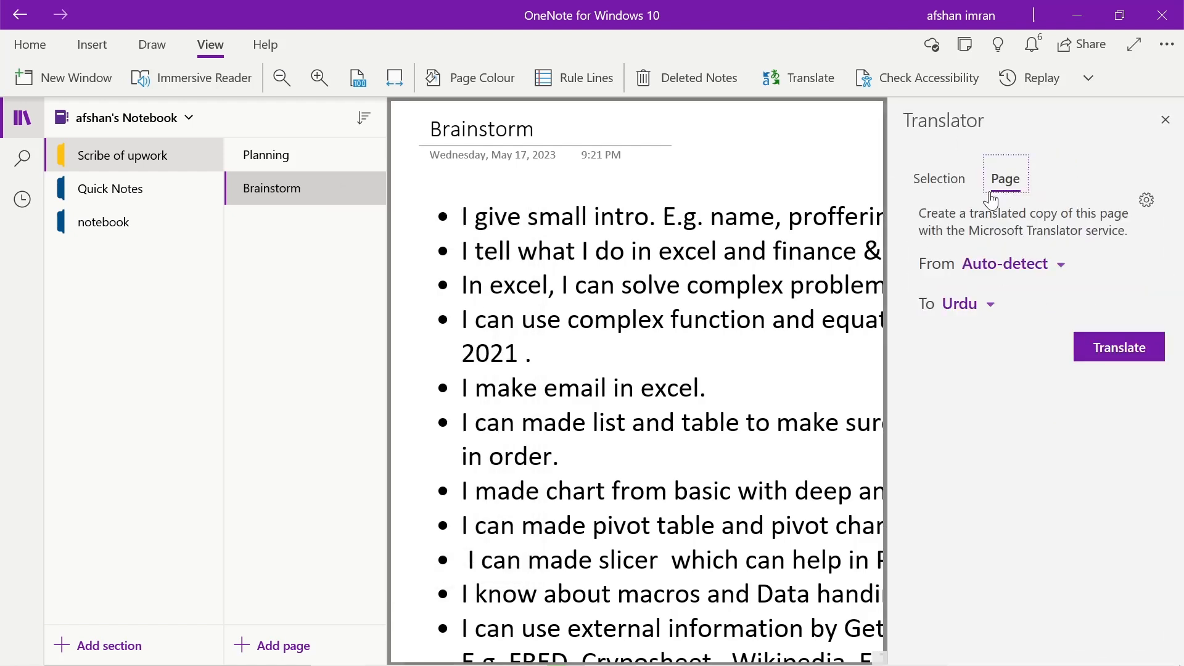
left_click(987, 307)
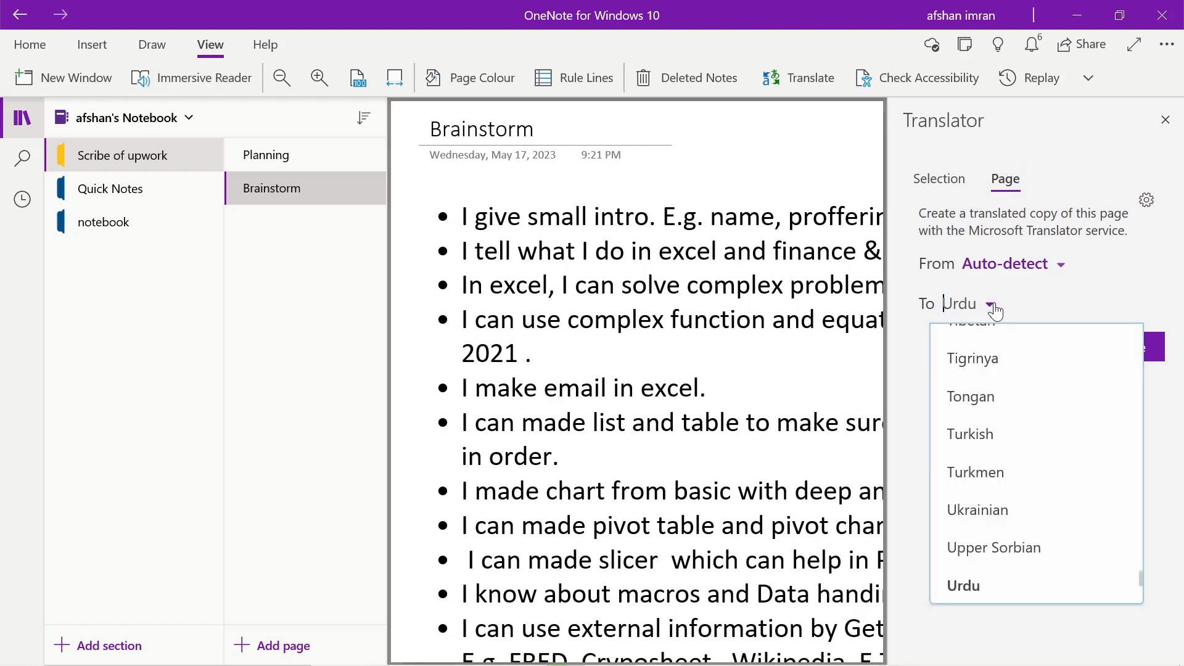
scroll(1014, 542, "up", 1)
scroll(1016, 504, "down", 2)
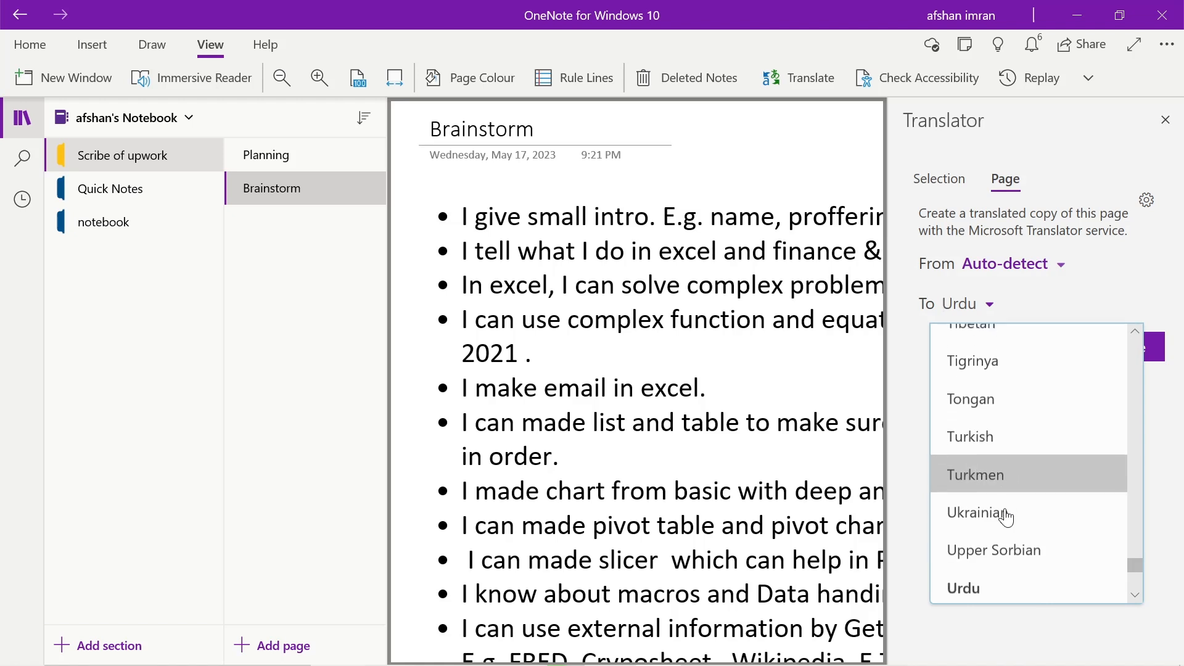
left_click(978, 546)
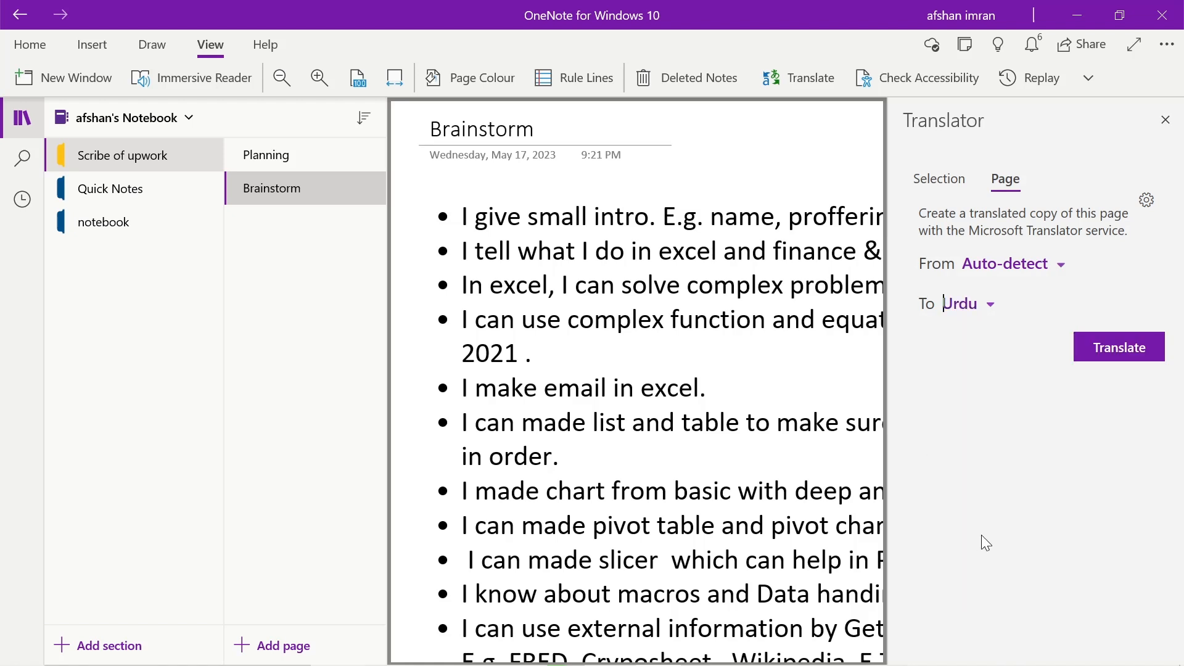
left_click(1144, 346)
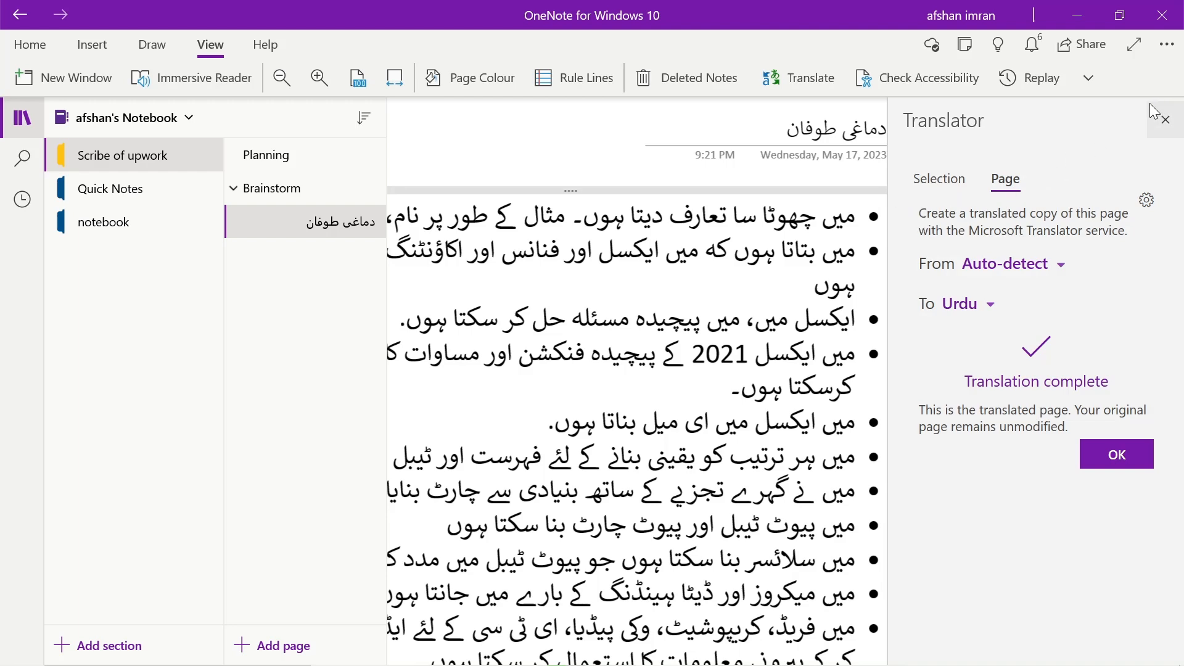
left_click(1163, 119)
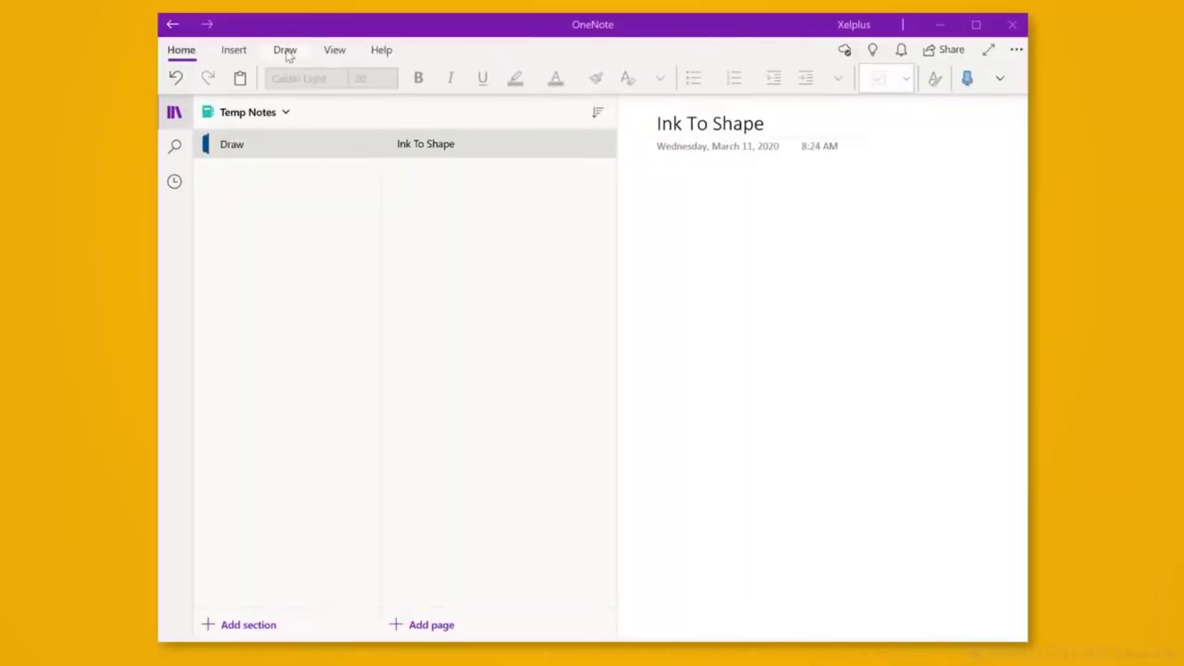
Enable Ink to Shape with the black pen and draw a closed freehand shape on the Ink To Shape page.
left_click(287, 54)
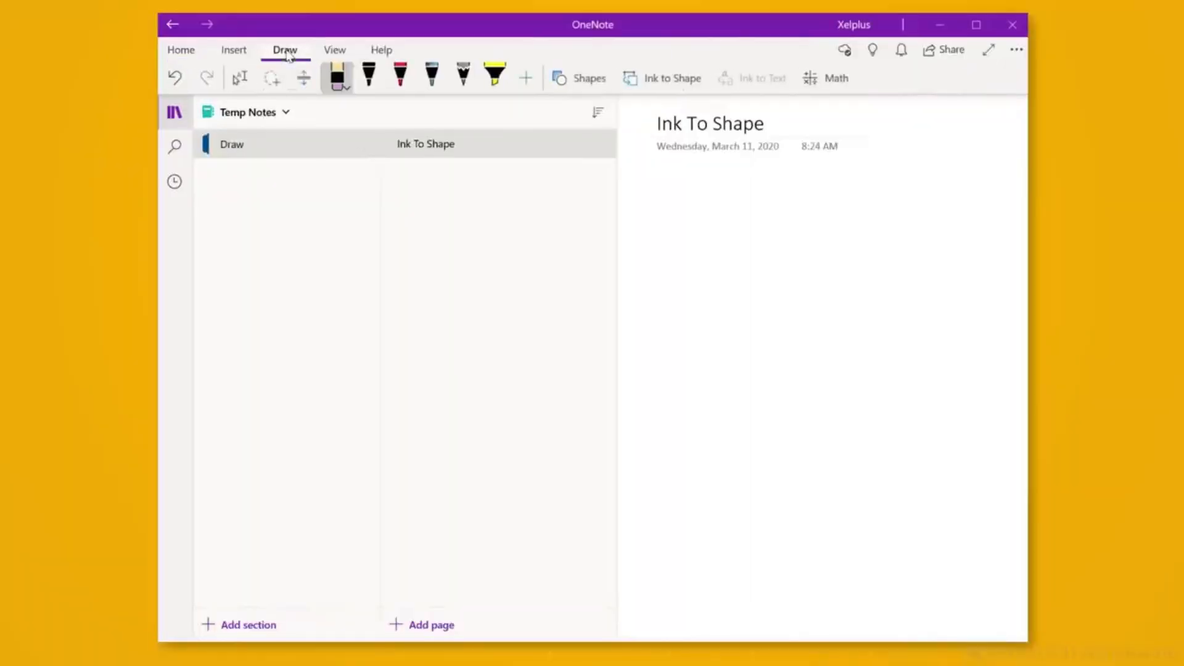
left_click(368, 77)
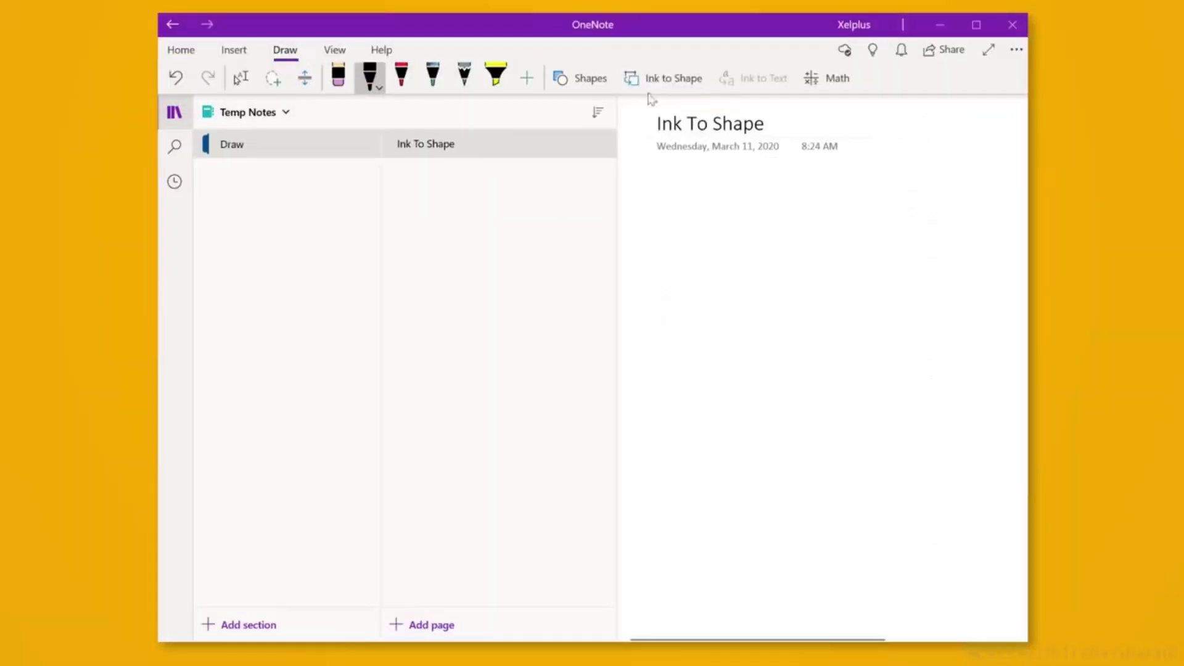
left_click(660, 83)
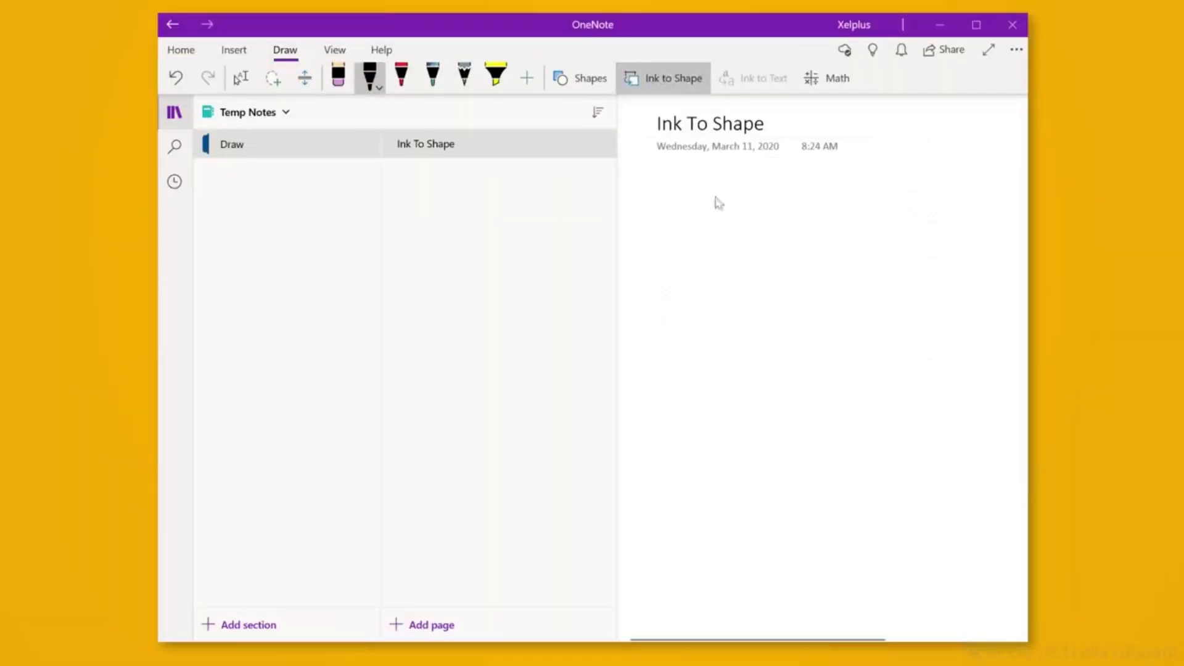
mouse_move(755, 216)
left_mouse_down()
mouse_move(688, 255)
mouse_move(687, 304)
mouse_move(731, 334)
mouse_move(801, 320)
mouse_move(803, 254)
mouse_move(754, 215)
left_mouse_up()
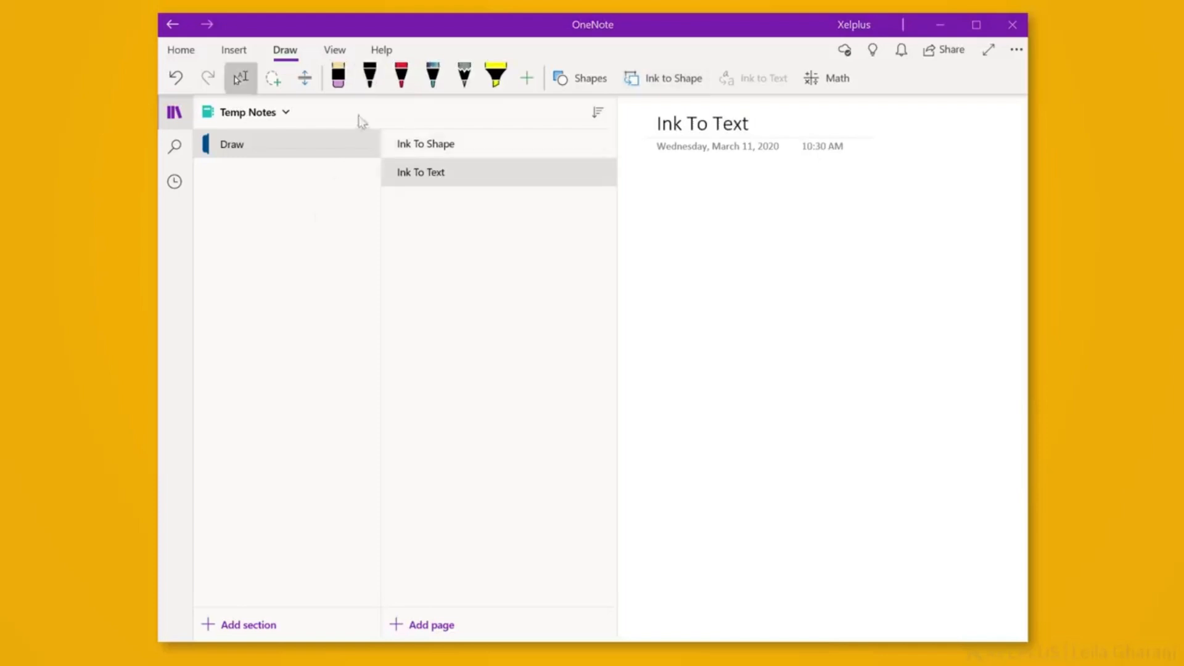
Handwrite the word Excel in black pen on the Ink To Text page and convert the lassoed handwriting to typed text.
left_click(374, 79)
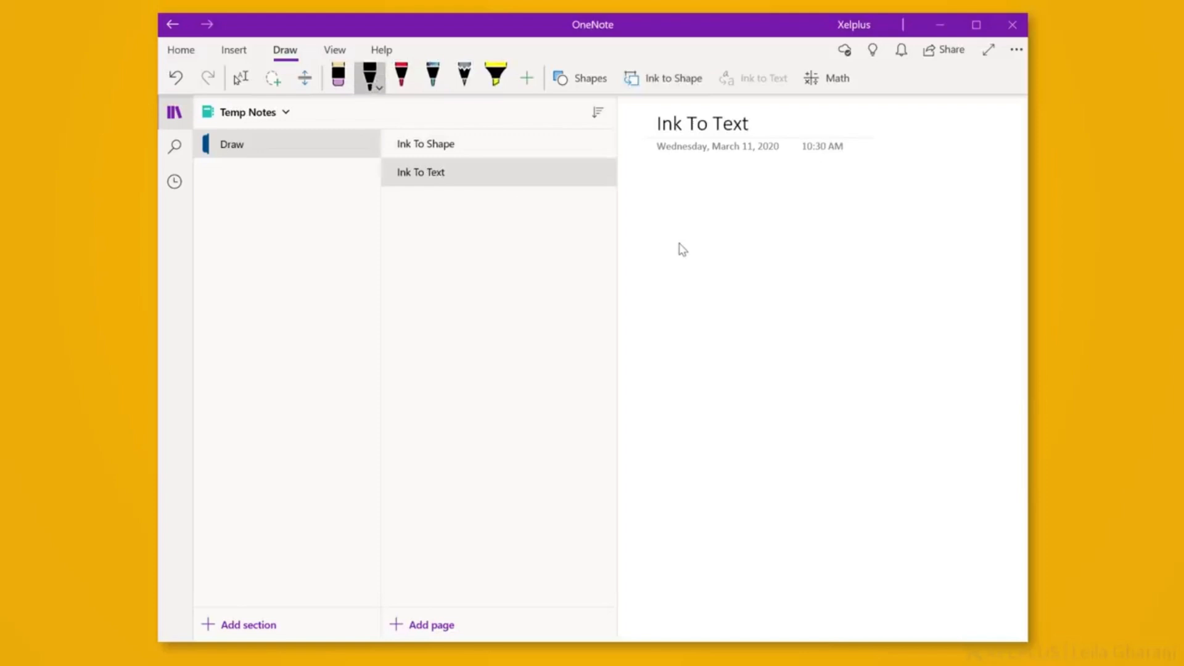
mouse_move(681, 242)
left_mouse_down()
mouse_move(681, 264)
mouse_move(715, 271)
mouse_move(696, 253)
mouse_move(718, 240)
mouse_move(758, 257)
mouse_move(752, 271)
mouse_move(829, 267)
mouse_move(819, 256)
mouse_move(825, 277)
left_mouse_up()
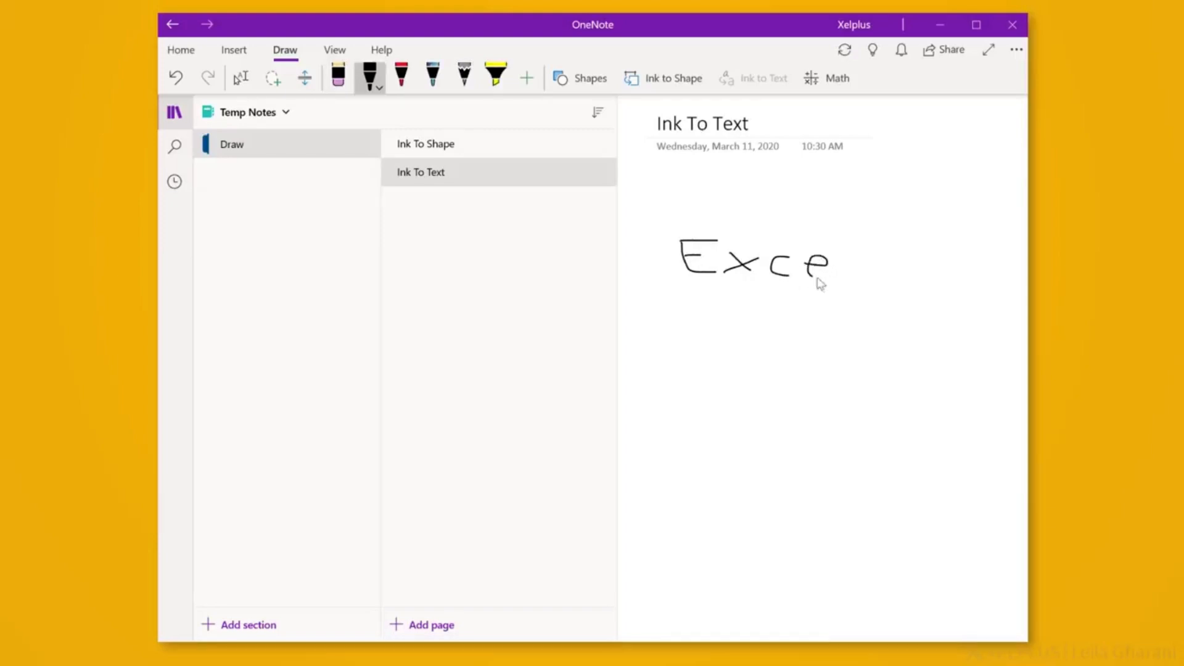
mouse_move(847, 235)
left_mouse_down()
mouse_move(846, 271)
mouse_move(869, 277)
left_mouse_up()
left_click(273, 79)
mouse_move(635, 215)
left_mouse_down()
mouse_move(811, 336)
mouse_move(749, 183)
mouse_move(636, 215)
left_mouse_up()
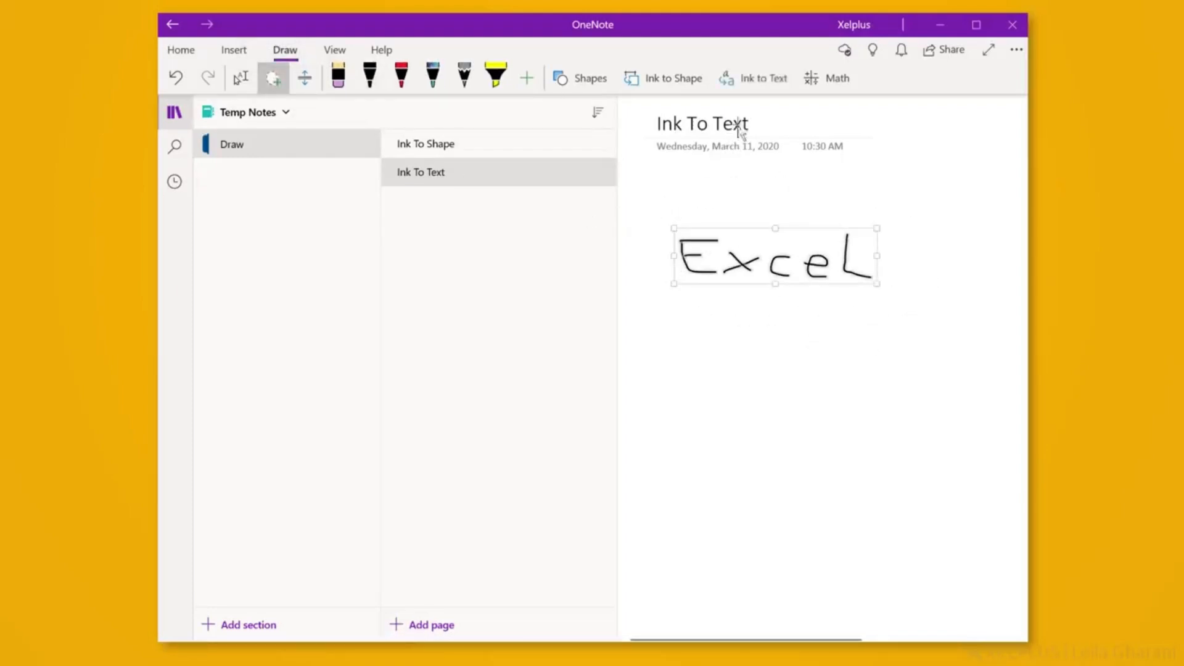
left_click(756, 79)
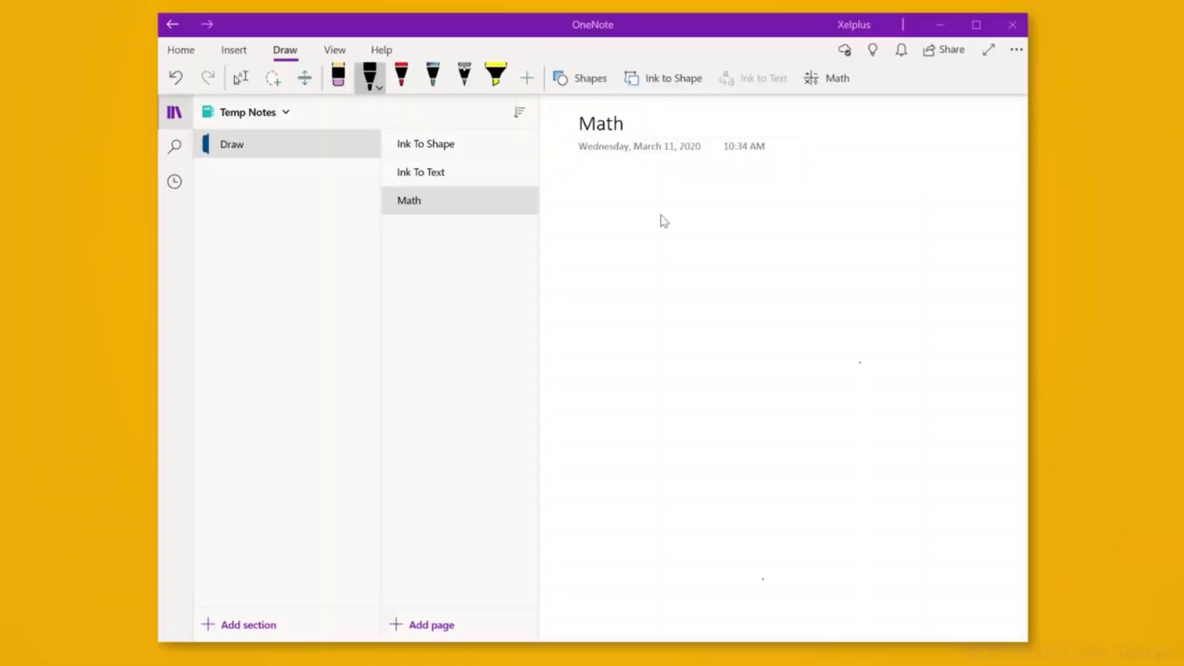
Handwrite the equation 5x² + 2x − 3 = 0 in black ink near the top of the Math page.
mouse_move(660, 216)
left_mouse_down()
mouse_move(665, 250)
mouse_move(652, 241)
mouse_move(683, 216)
mouse_move(693, 252)
mouse_move(678, 246)
mouse_move(699, 226)
mouse_move(740, 235)
left_mouse_up()
left_click_drag(730, 225, 730, 245)
mouse_move(741, 221)
left_mouse_down()
mouse_move(744, 249)
mouse_move(827, 235)
left_mouse_up()
left_click_drag(839, 216, 840, 250)
left_click_drag(870, 231, 891, 230)
left_click_drag(871, 239, 892, 238)
mouse_move(913, 218)
left_mouse_down()
mouse_move(903, 250)
mouse_move(924, 222)
mouse_move(909, 220)
left_mouse_up()
Lasso the whole handwritten equation and convert it to a typed equation with Ink to Math.
left_click(273, 77)
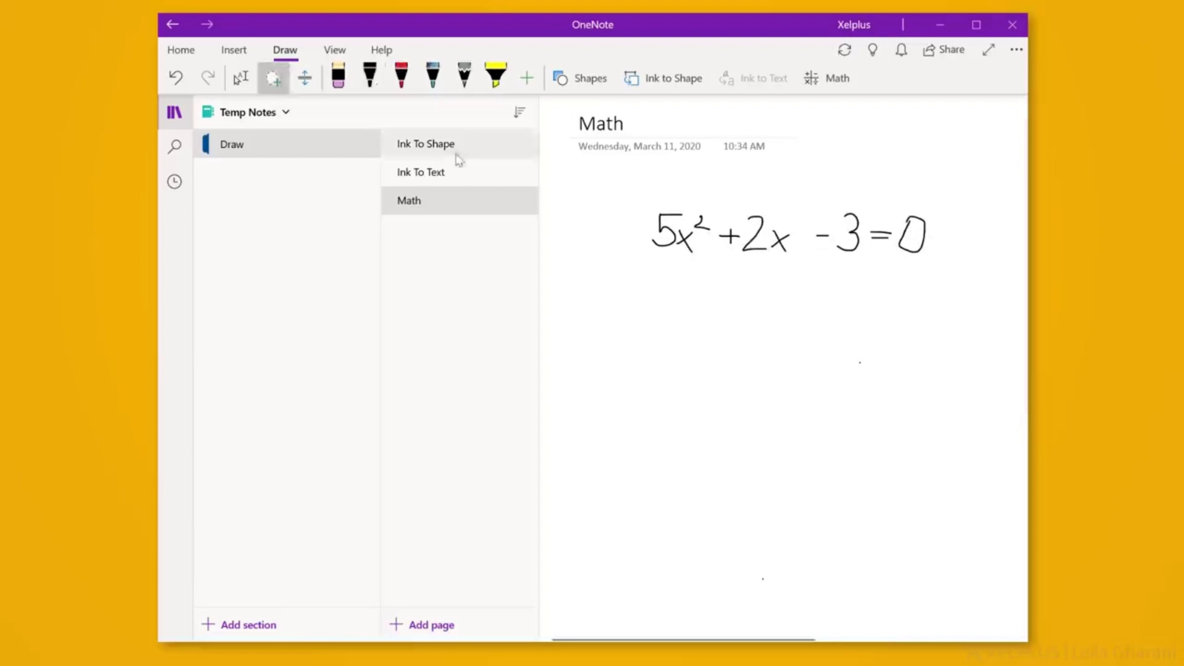
mouse_move(580, 197)
left_mouse_down()
mouse_move(973, 230)
mouse_move(587, 179)
left_mouse_up()
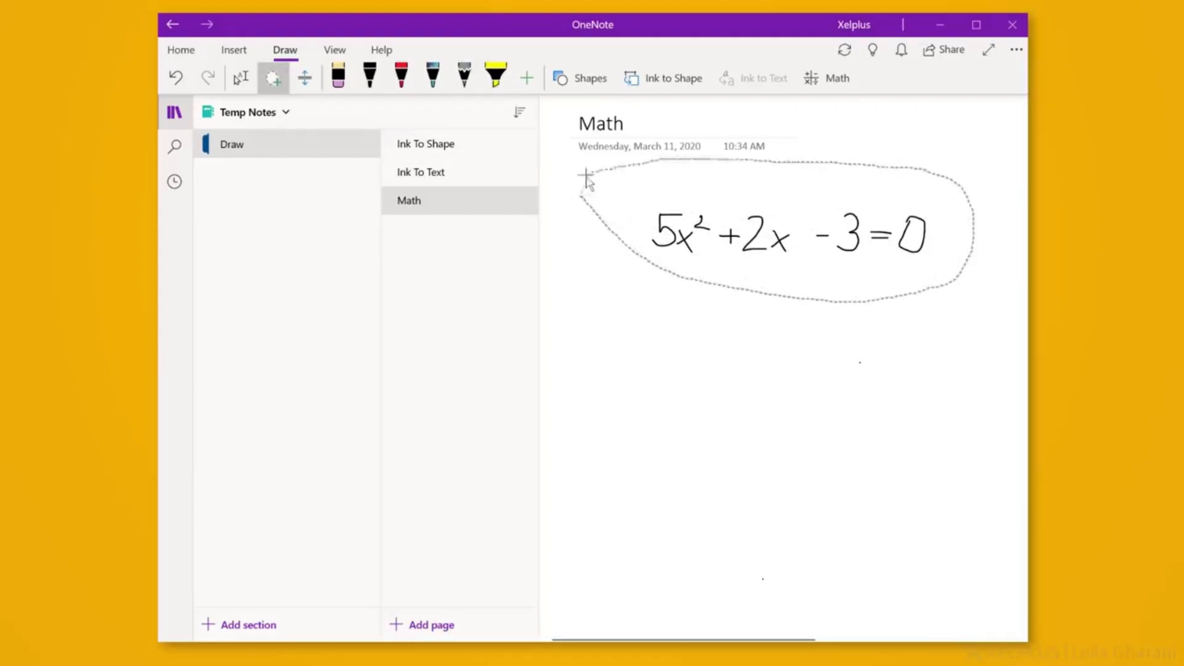
left_click(823, 80)
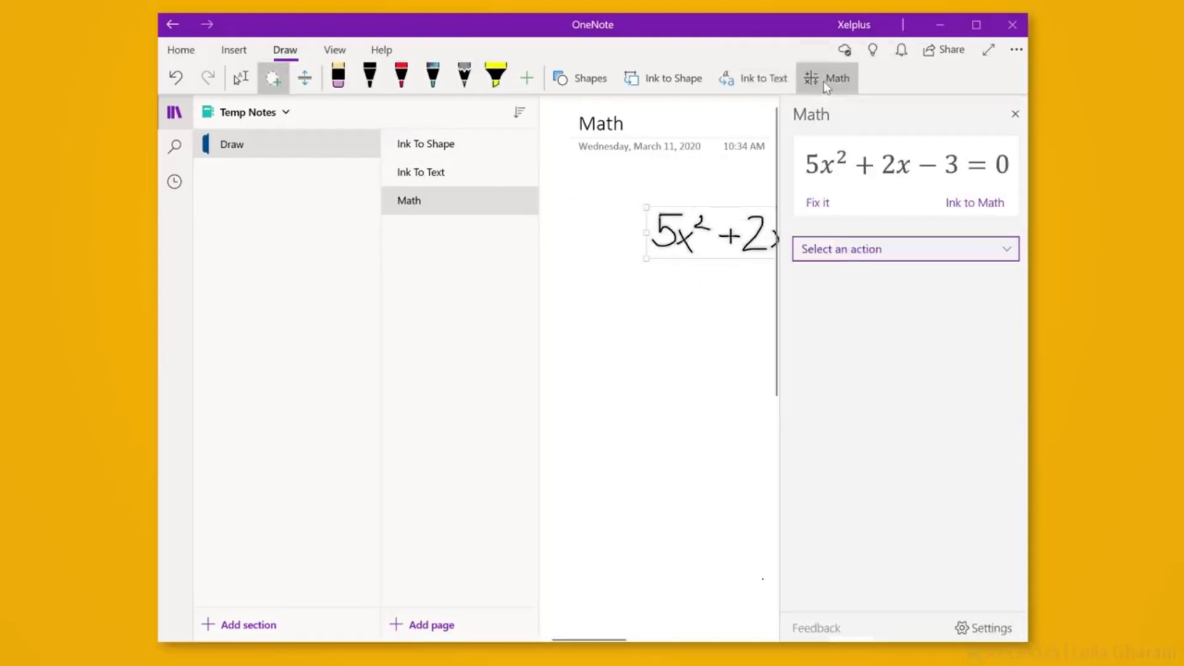
left_click(975, 204)
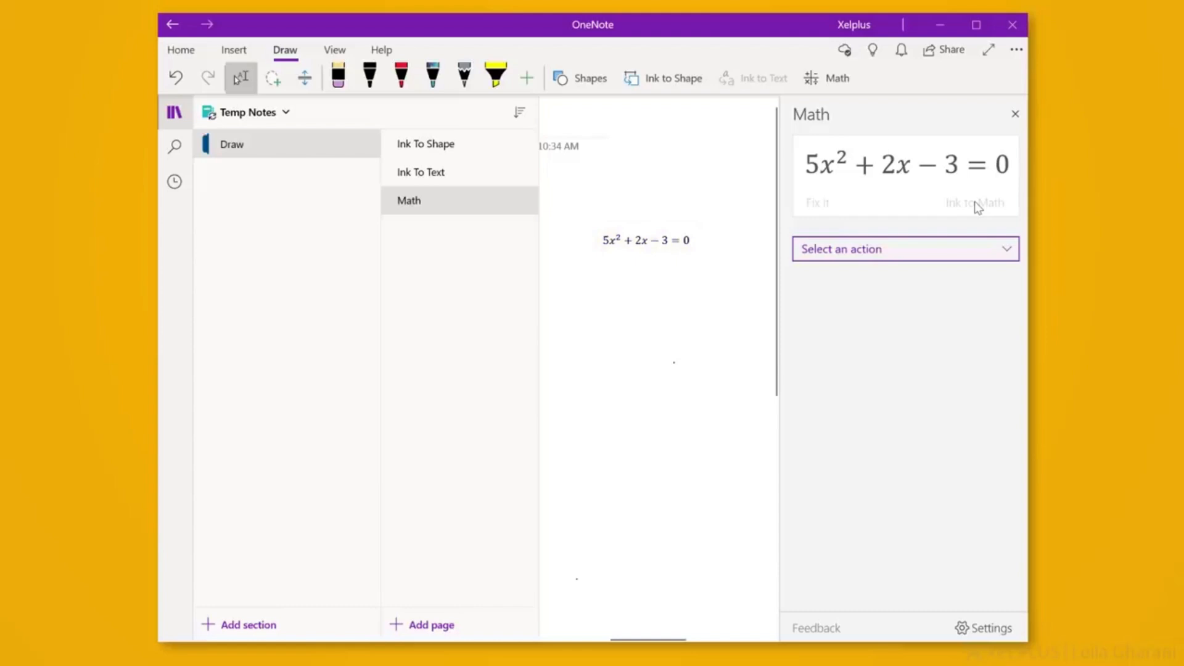
Solve the equation for x and show the solution steps using factoring by grouping.
left_click(964, 247)
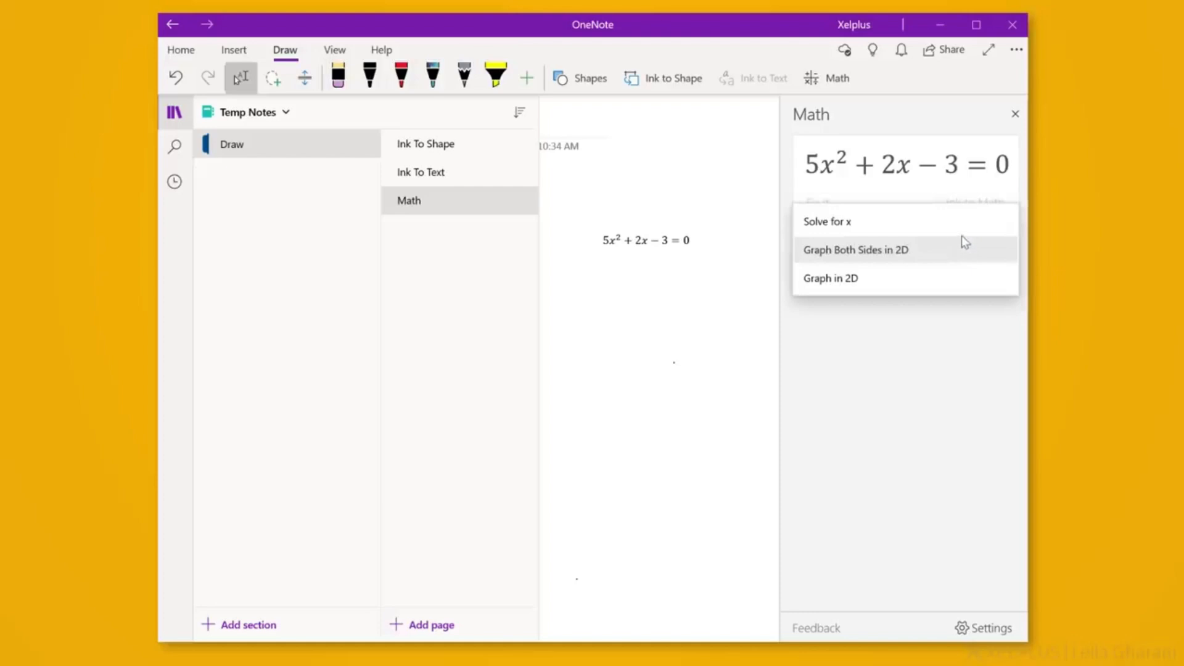
left_click(965, 228)
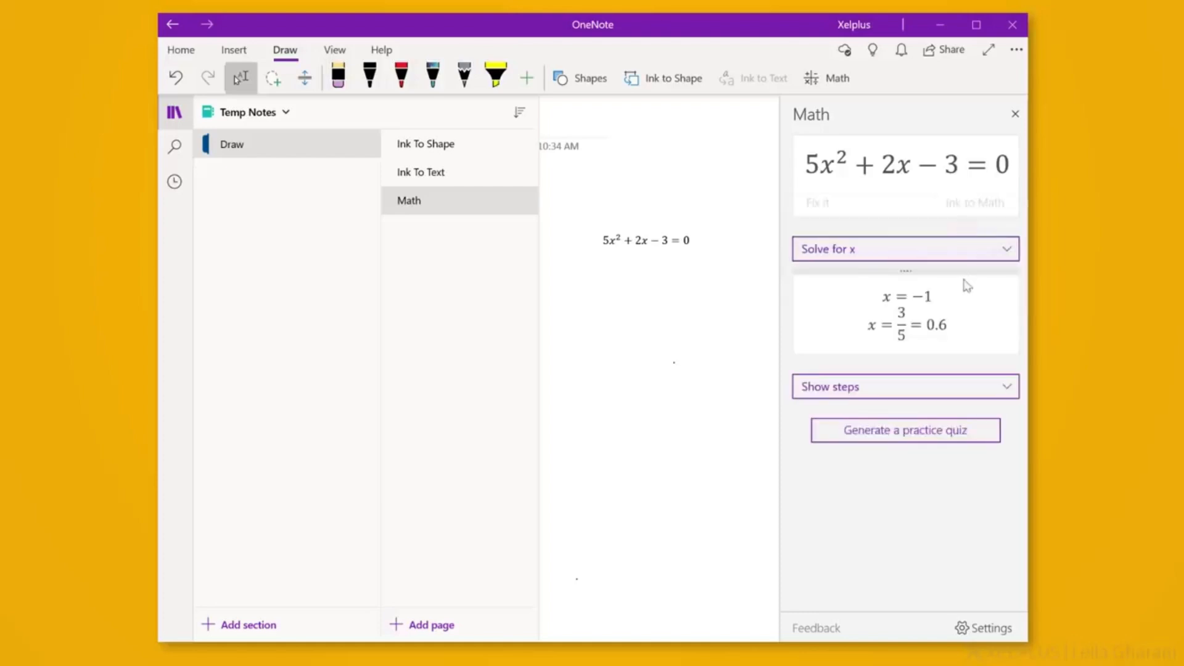
left_click(936, 389)
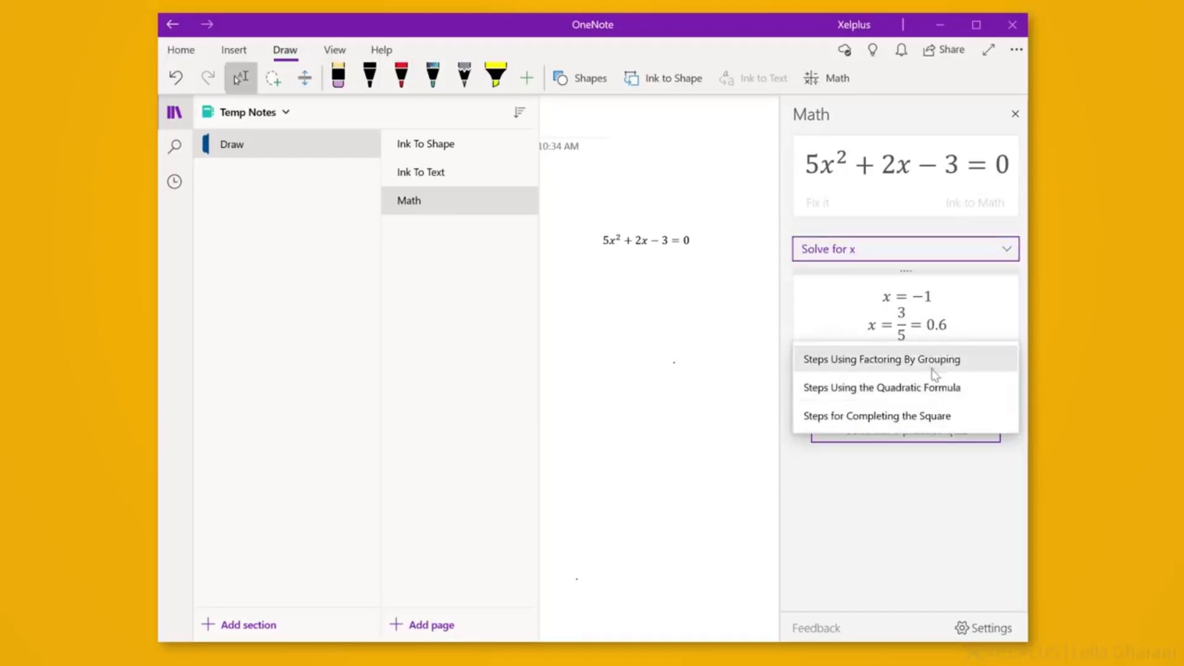
left_click(932, 364)
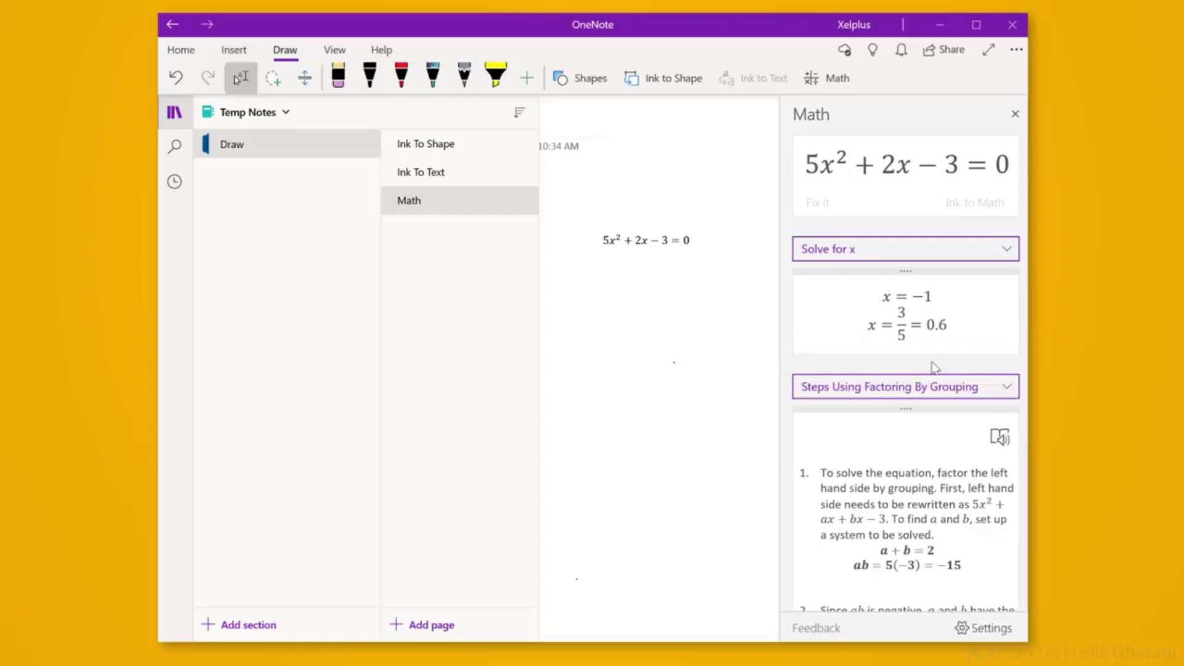